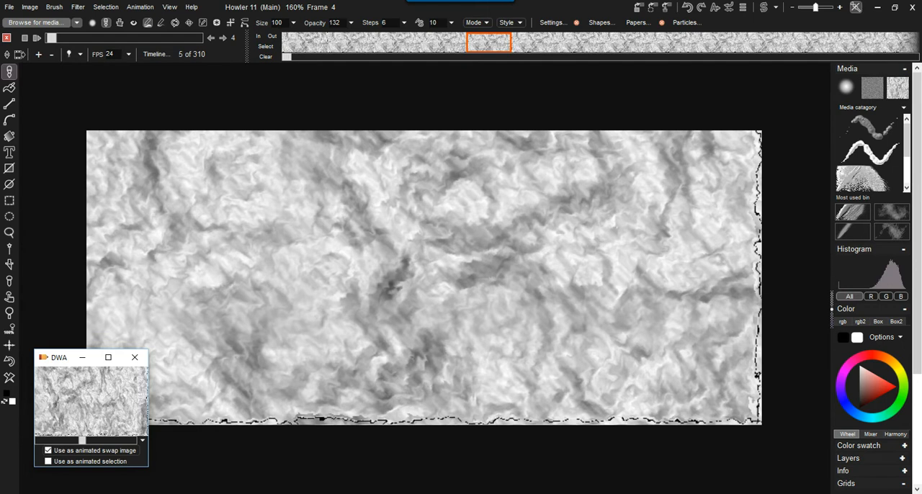
Step: Scrub the animation to frame 163, store it to disc, and minimize both stored-animation windows
{"action": "left_click_drag", "start_coordinate": [83, 440], "coordinate": [88, 440]}
{"action": "left_click_drag", "start_coordinate": [51, 38], "coordinate": [129, 38]}
{"action": "left_click", "coordinate": [139, 6]}
{"action": "mouse_move", "coordinate": [209, 50]}
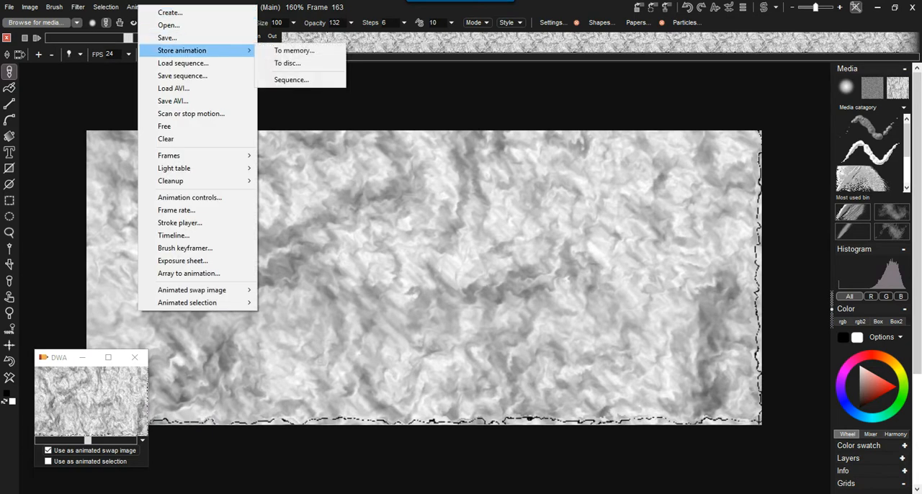
{"action": "left_click", "coordinate": [287, 63]}
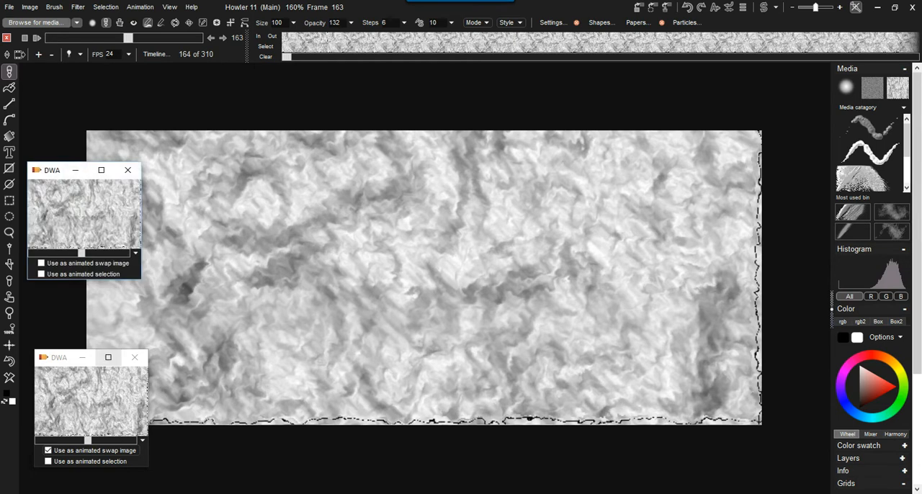
{"action": "left_click", "coordinate": [82, 357]}
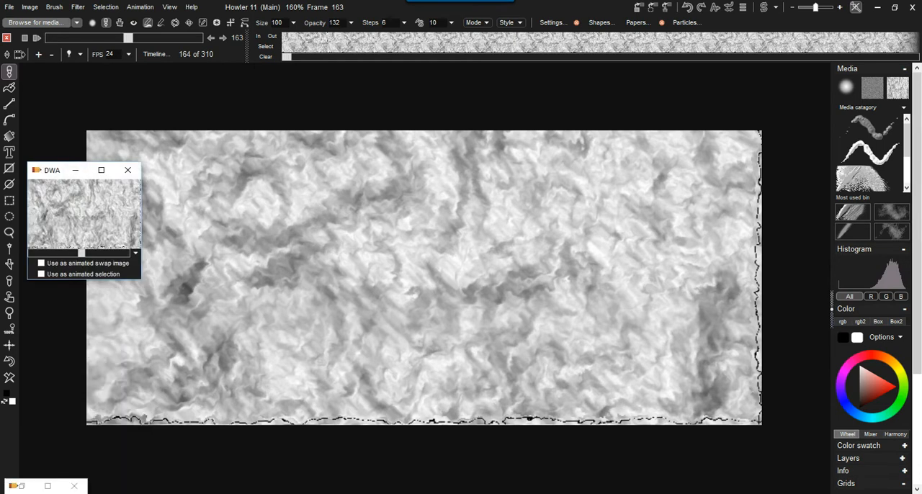
{"action": "left_click", "coordinate": [75, 170]}
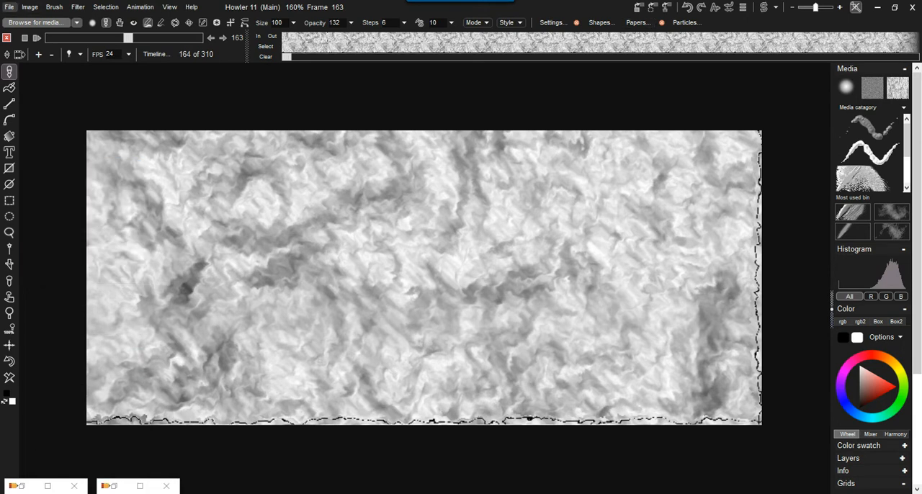
Step: Clear the current animation from memory and close the animation timeline
{"action": "left_click", "coordinate": [140, 7]}
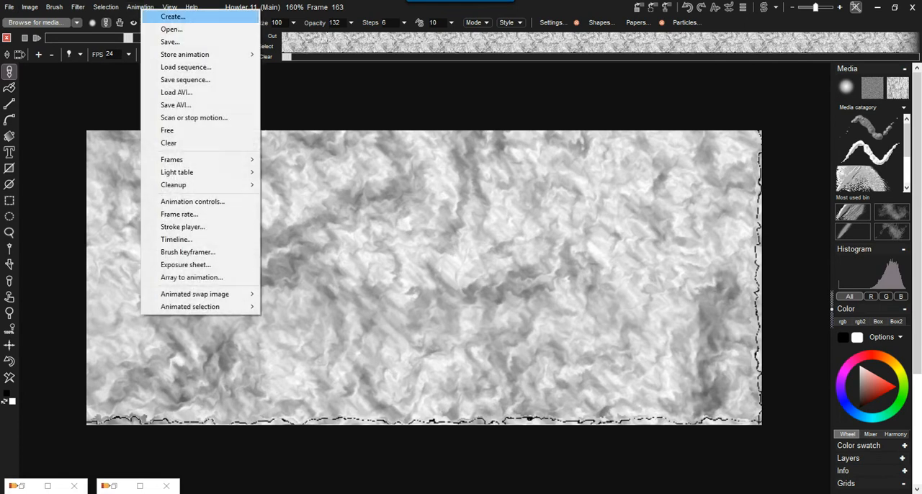
{"action": "left_click", "coordinate": [169, 143]}
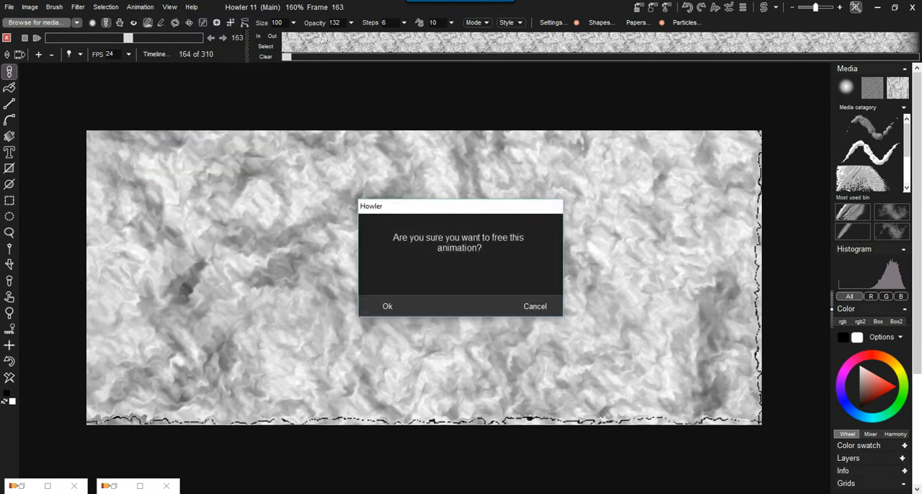
{"action": "left_click", "coordinate": [386, 306]}
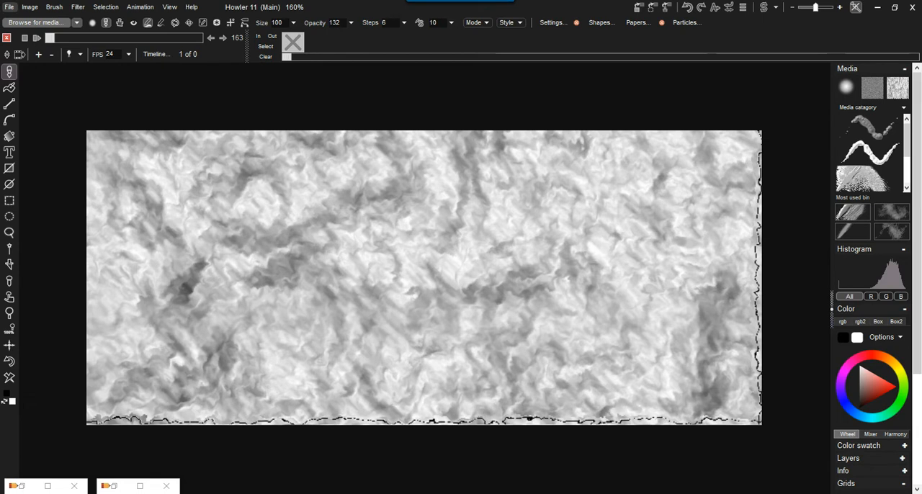
{"action": "left_click", "coordinate": [7, 38]}
Step: Create a new blank image using the 800 x 800 Square preset, discarding the current one
{"action": "left_click", "coordinate": [10, 7]}
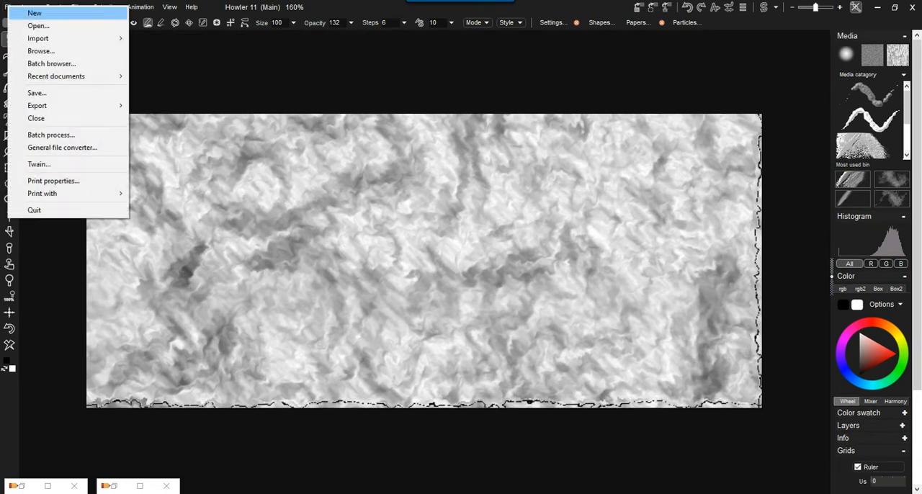
{"action": "left_click", "coordinate": [34, 13]}
{"action": "left_click", "coordinate": [387, 305]}
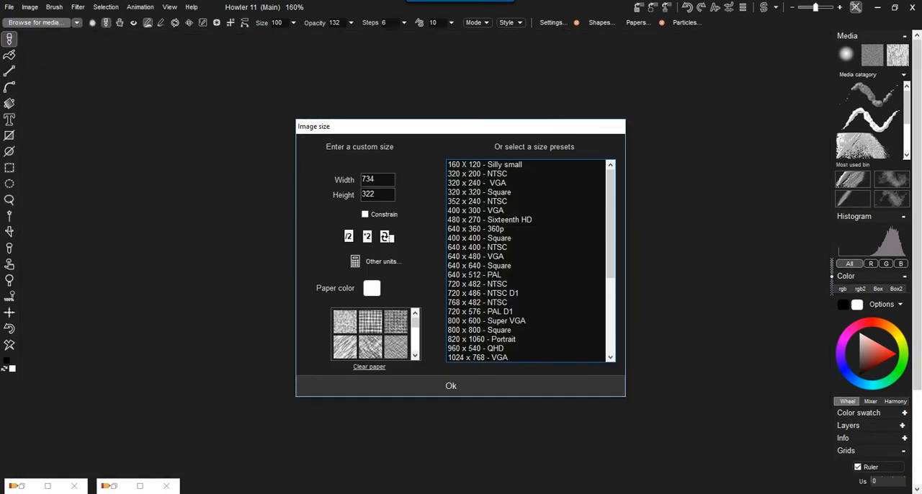
{"action": "left_click", "coordinate": [490, 330]}
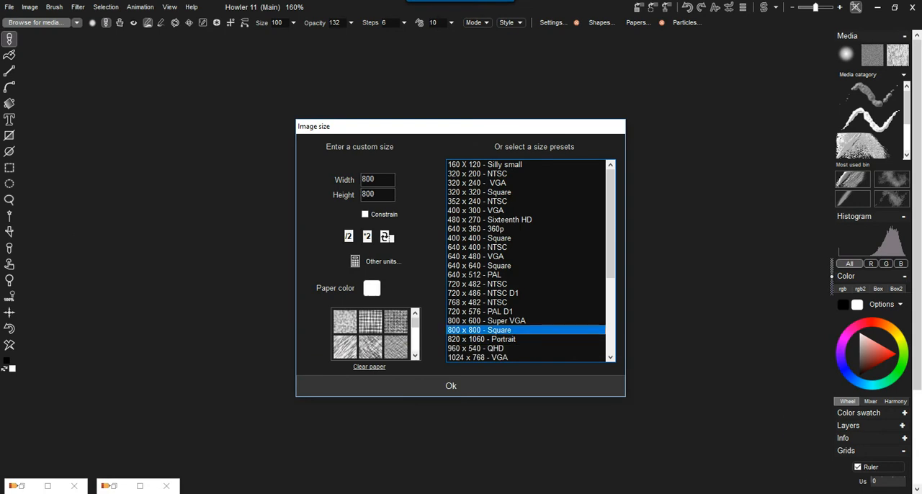
{"action": "left_click", "coordinate": [451, 386]}
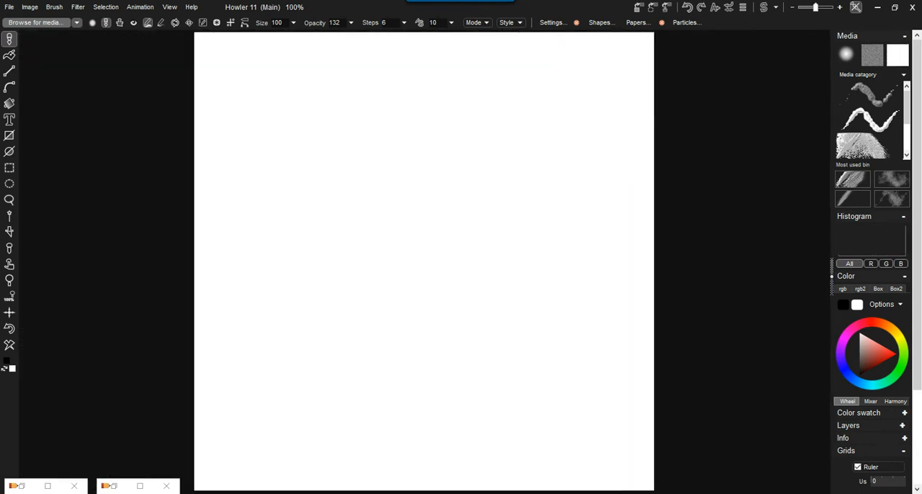
Step: Render two-tone black and white plasma noise over the canvas in Opaque mode
{"action": "left_click", "coordinate": [78, 6]}
{"action": "mouse_move", "coordinate": [112, 117]}
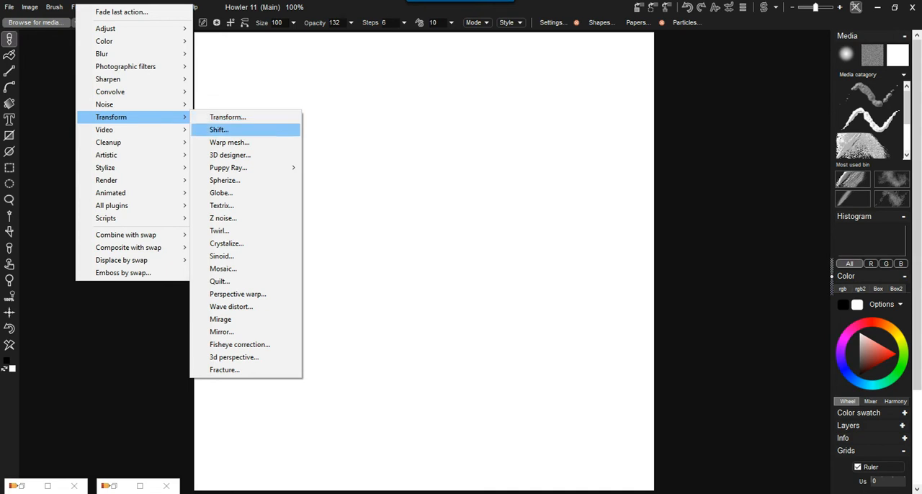
{"action": "mouse_move", "coordinate": [130, 180]}
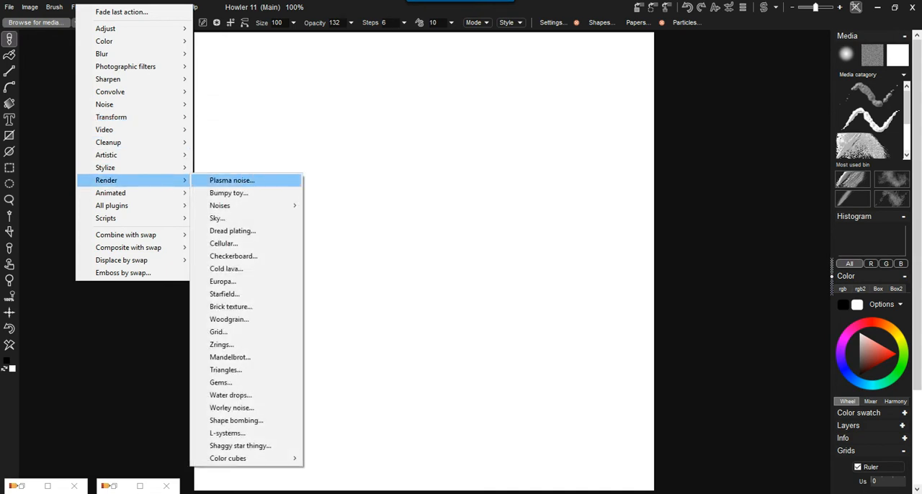
{"action": "left_click", "coordinate": [232, 180]}
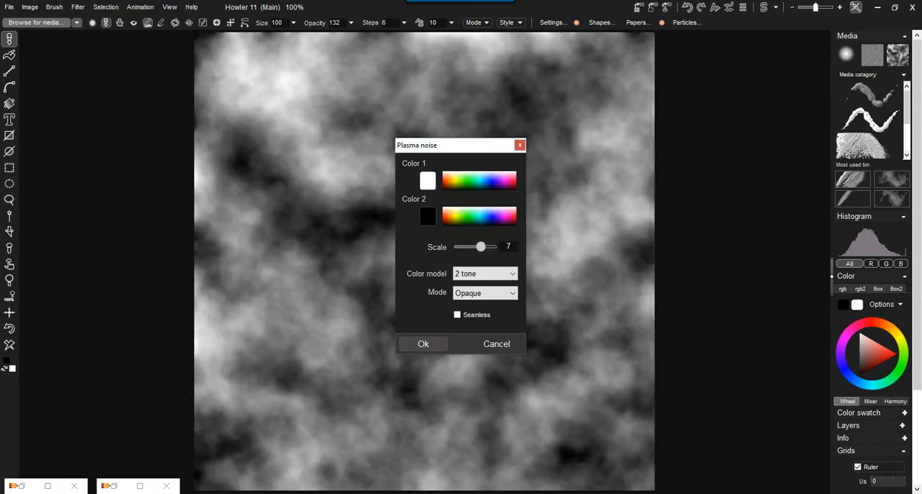
{"action": "left_click", "coordinate": [423, 344]}
Step: Render a second two-tone plasma noise over the first in Difference mode with a scale of 10
{"action": "left_click", "coordinate": [78, 7]}
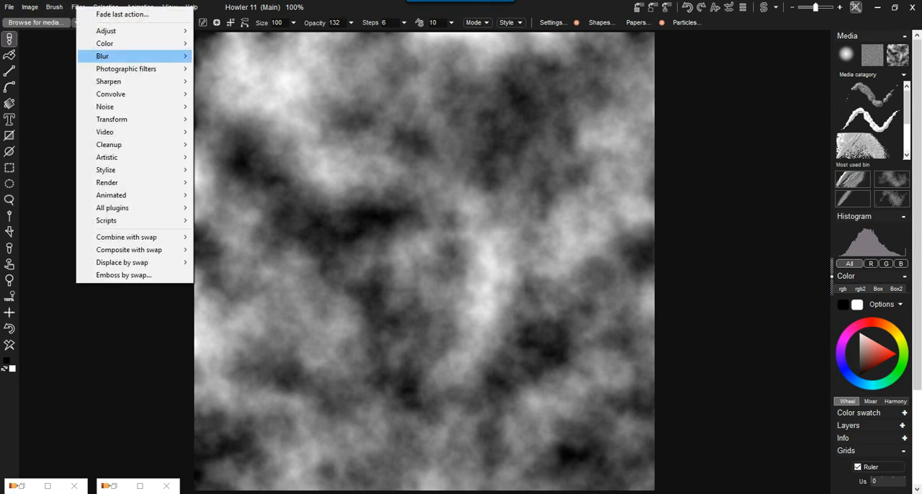
{"action": "mouse_move", "coordinate": [135, 183]}
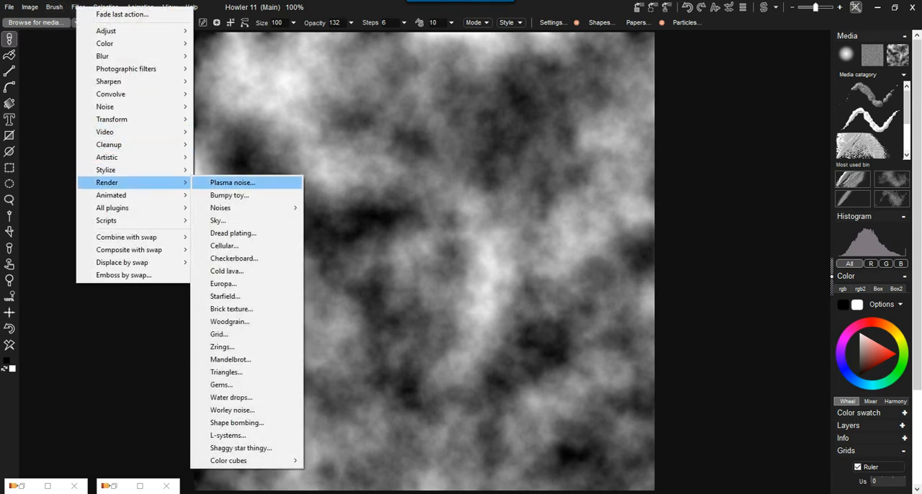
{"action": "left_click", "coordinate": [232, 182]}
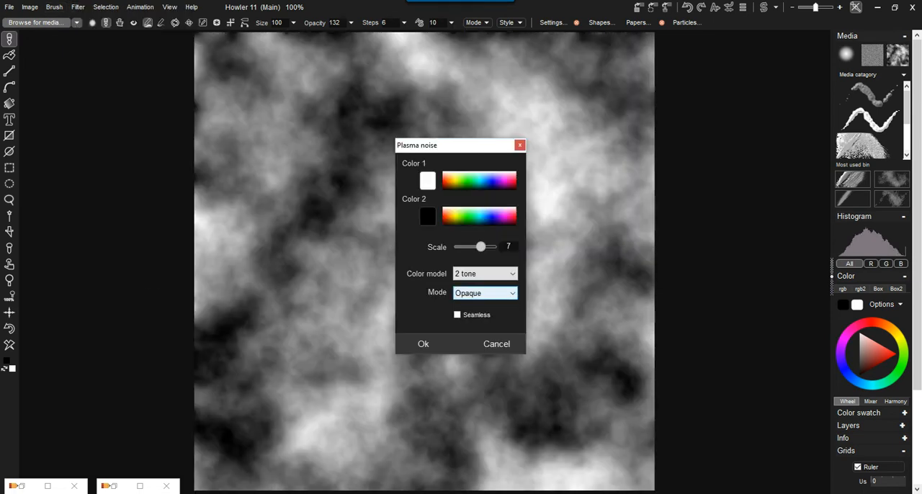
{"action": "left_click", "coordinate": [485, 292]}
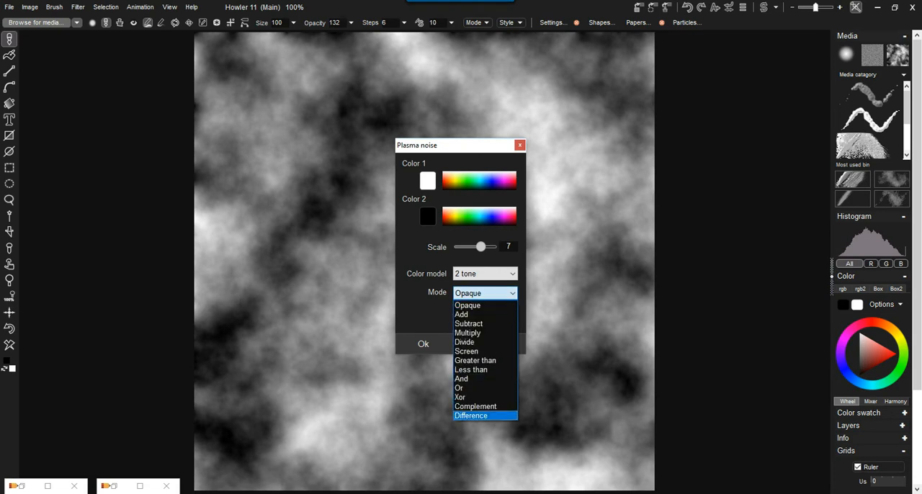
{"action": "left_click", "coordinate": [479, 415]}
{"action": "left_click_drag", "start_coordinate": [447, 145], "coordinate": [234, 160]}
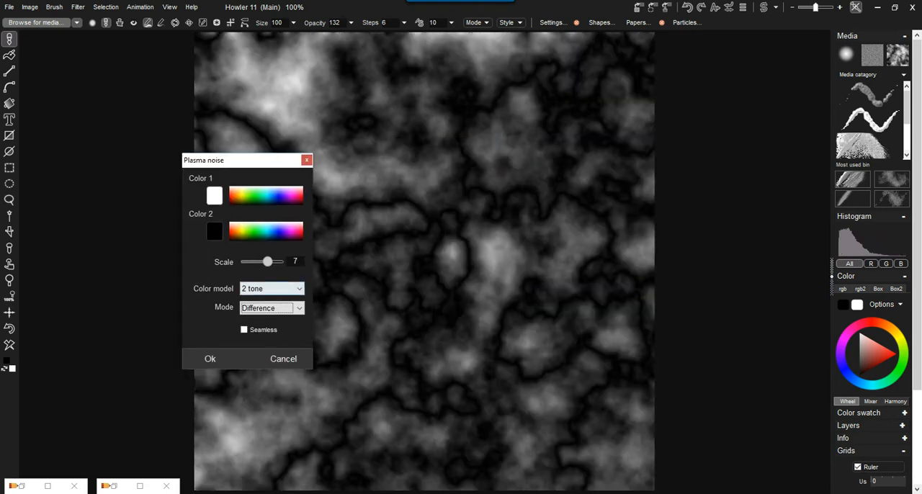
{"action": "left_click_drag", "start_coordinate": [268, 261], "coordinate": [280, 262]}
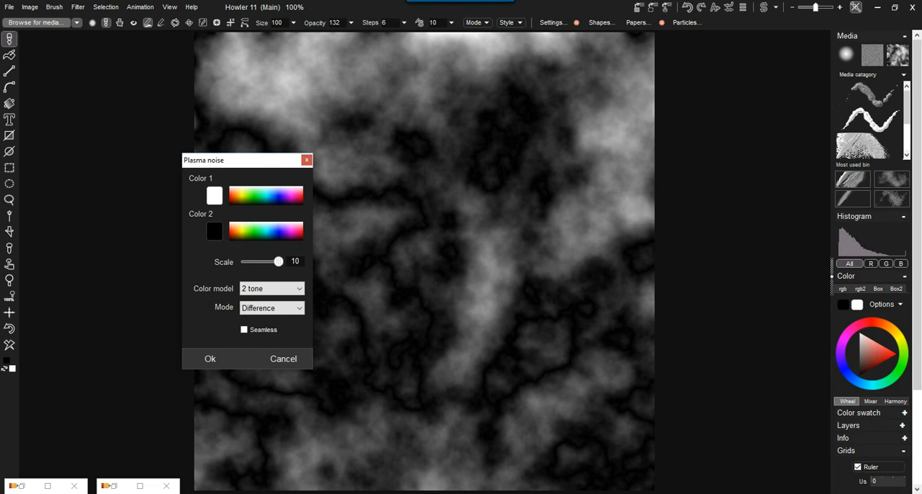
{"action": "left_click", "coordinate": [279, 261]}
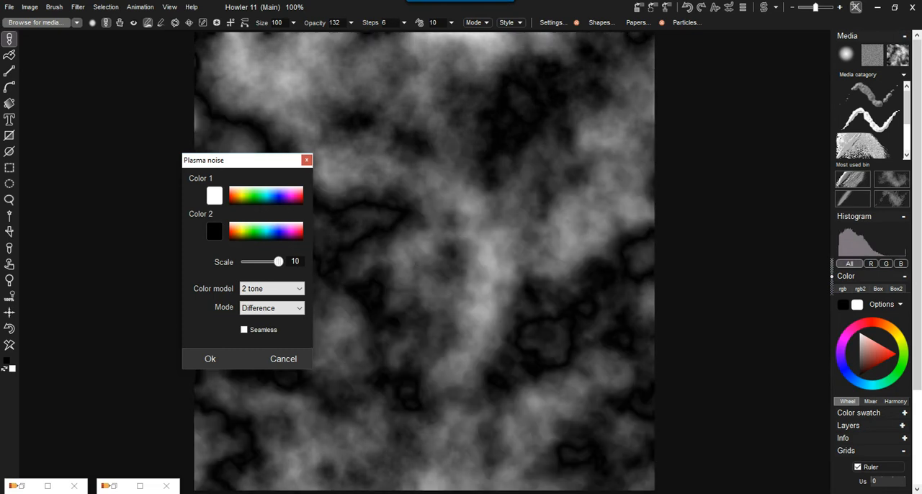
{"action": "left_click", "coordinate": [210, 359]}
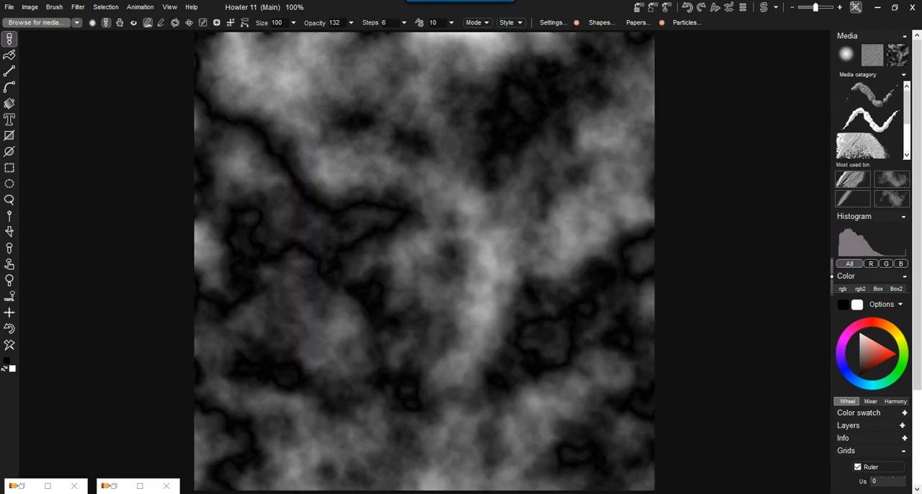
Step: Make the plasma texture seamless and store a copy of the image in a floating window beside the canvas
{"action": "left_click", "coordinate": [30, 6]}
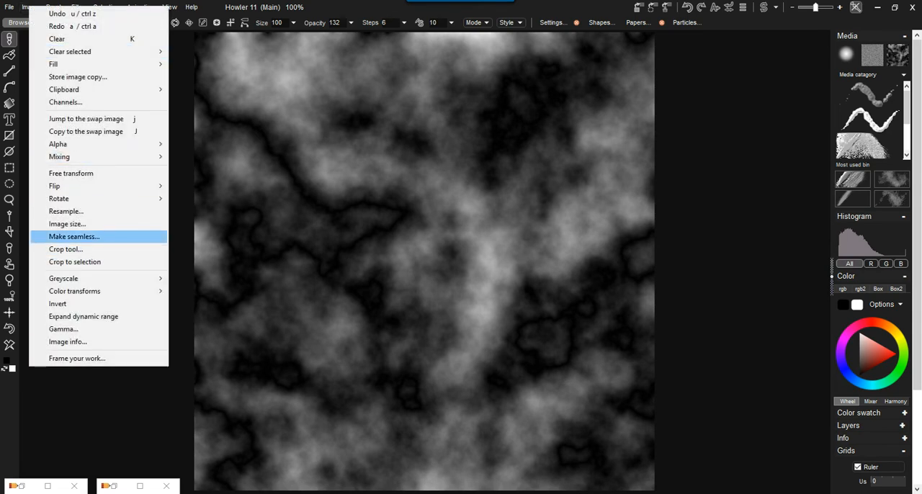
{"action": "left_click", "coordinate": [72, 236]}
{"action": "left_click", "coordinate": [328, 338]}
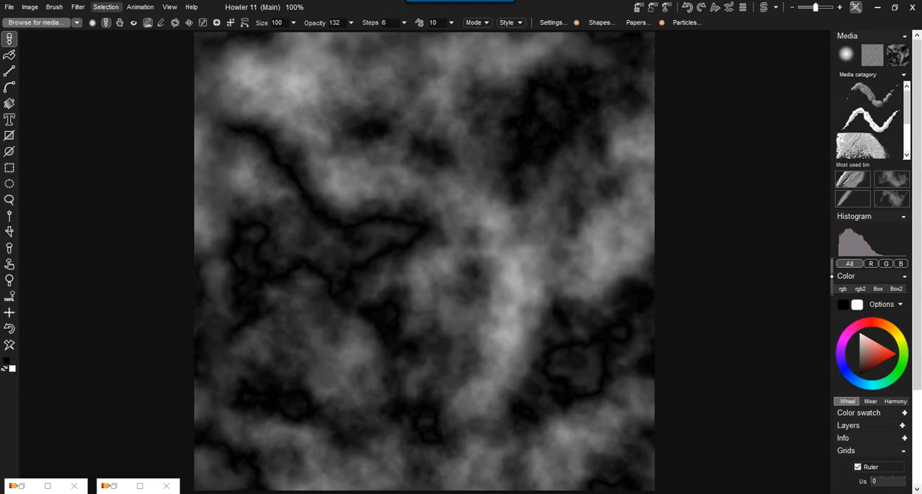
{"action": "left_click", "coordinate": [639, 7]}
{"action": "left_click_drag", "start_coordinate": [763, 219], "coordinate": [764, 346]}
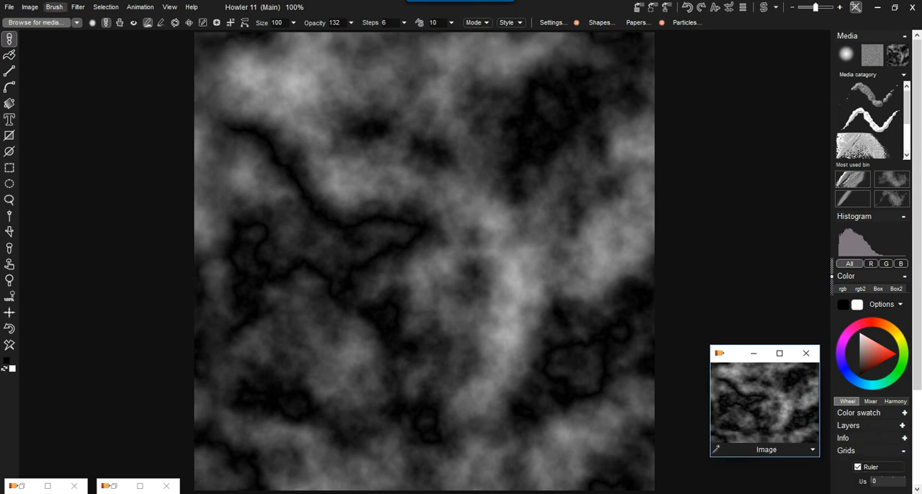
Step: Create a 66-frame animation at 24 fps initialized with copies of the current frame, and play it
{"action": "left_click", "coordinate": [140, 6]}
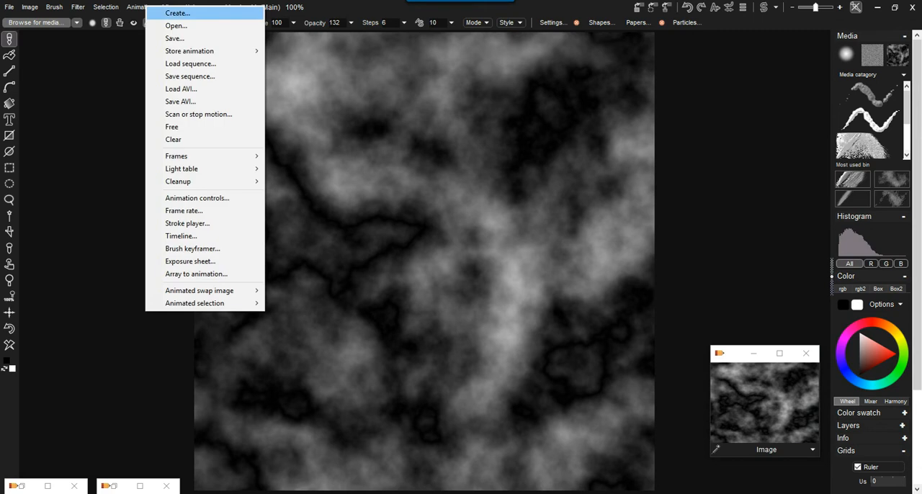
{"action": "left_click", "coordinate": [177, 13]}
{"action": "double_click", "coordinate": [325, 205]}
{"action": "type", "text": "66"}
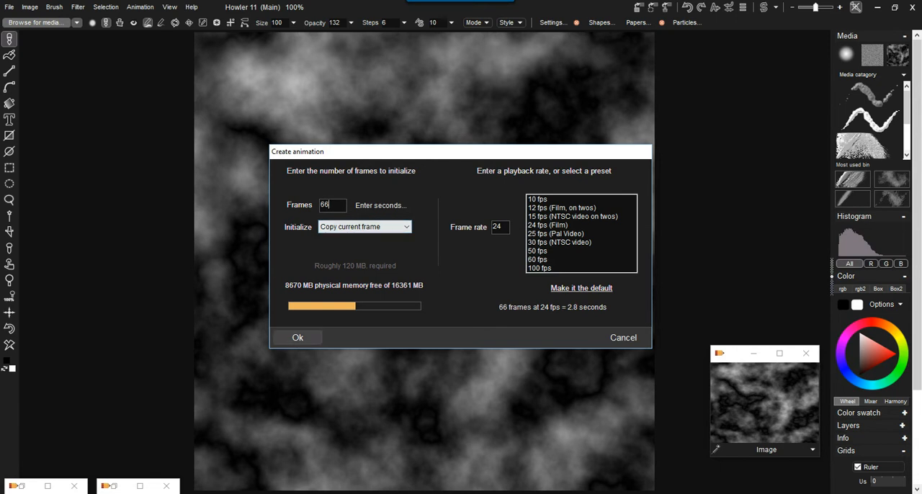
{"action": "left_click", "coordinate": [297, 337]}
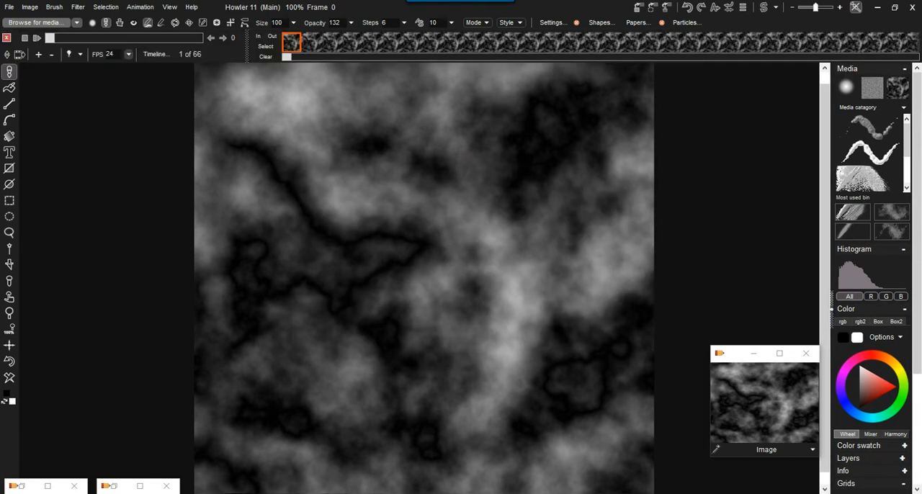
{"action": "key", "text": "Return"}
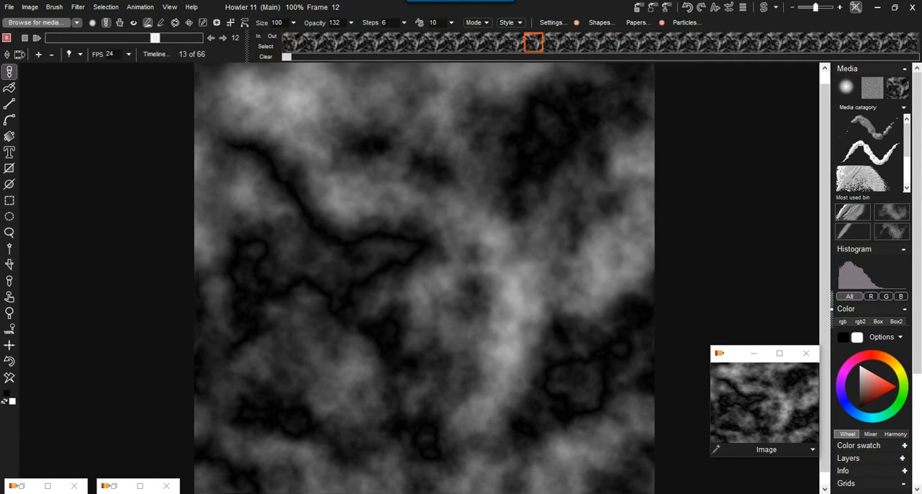
Step: Store the 66-frame animation to memory
{"action": "left_click", "coordinate": [140, 7]}
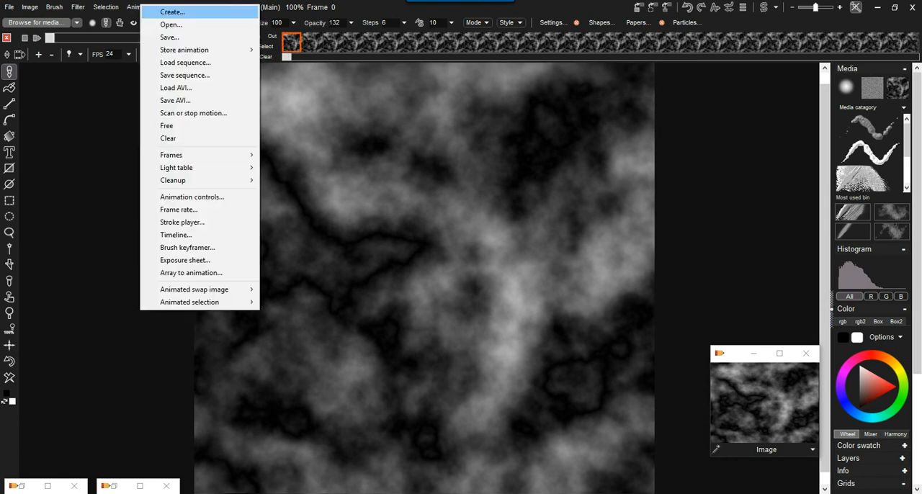
{"action": "mouse_move", "coordinate": [184, 50]}
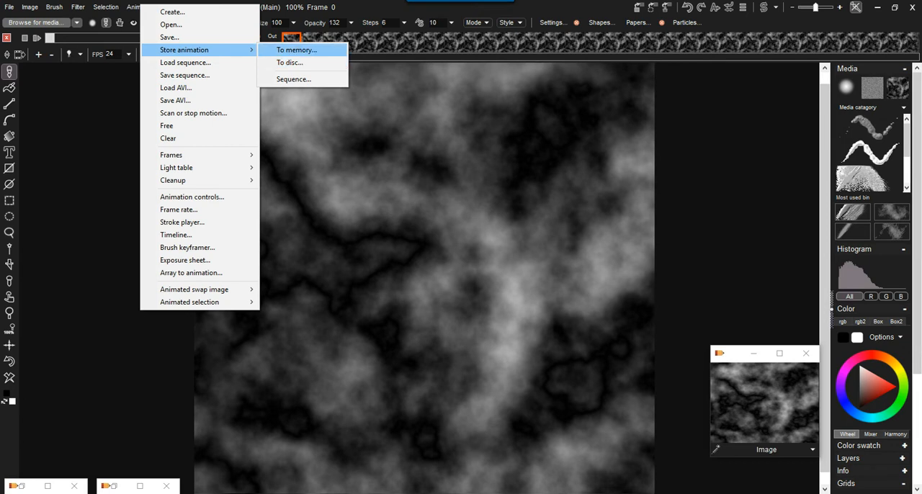
{"action": "left_click", "coordinate": [296, 49]}
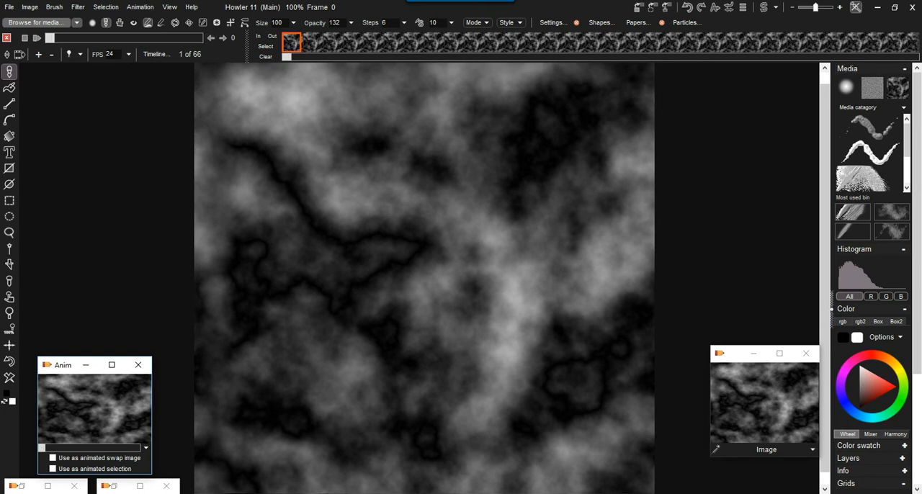
Step: Switch to Task Manager and examine the overall memory performance and the memory used by each process
{"action": "key", "text": "alt+Tab"}
{"action": "left_click_drag", "start_coordinate": [205, 32], "coordinate": [263, 67]}
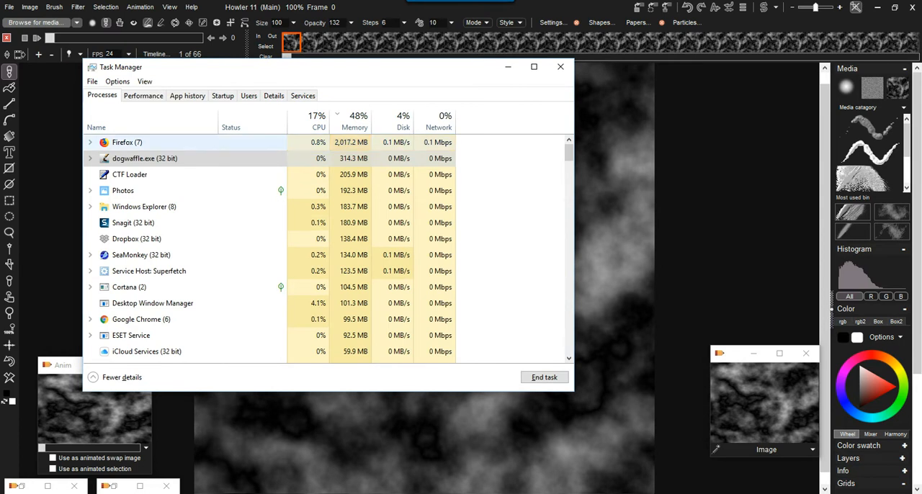
{"action": "left_click", "coordinate": [143, 95]}
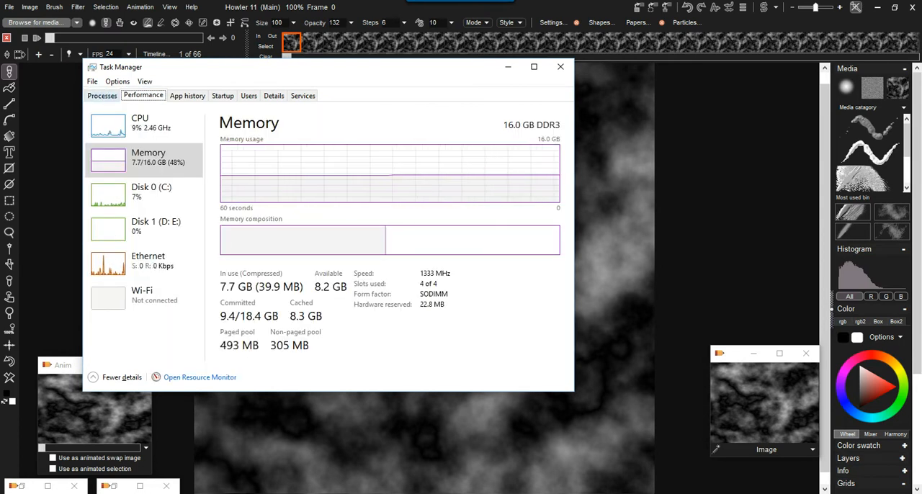
{"action": "left_click", "coordinate": [101, 95]}
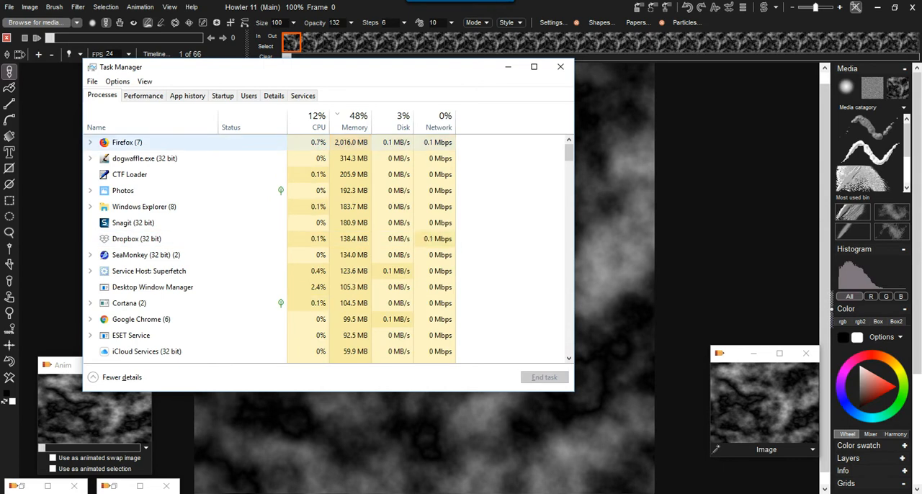
Step: Check the memory used by dogwaffle.exe in Task Manager's process list and return to Howler
{"action": "left_click", "coordinate": [144, 142]}
{"action": "left_click", "coordinate": [144, 158]}
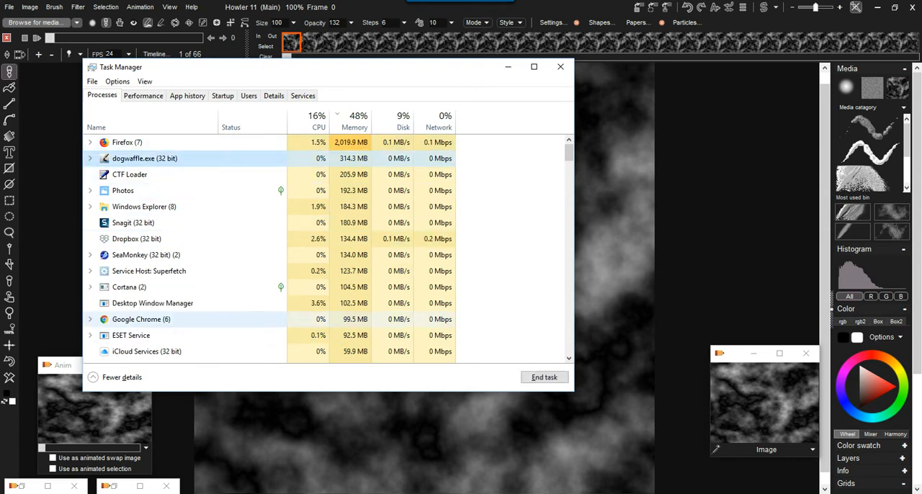
{"action": "left_click", "coordinate": [508, 67]}
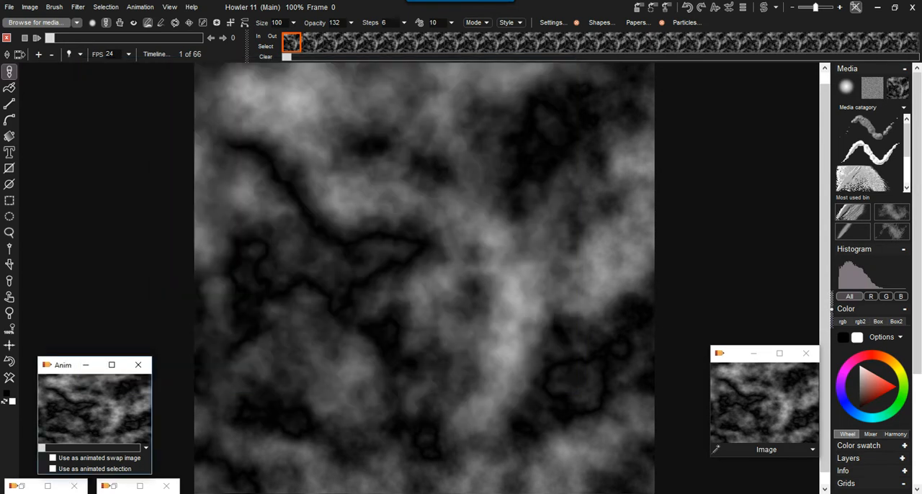
Step: Turn the plasma image into a 3D terrain with Puppy Ray GPU and adjust the camera view over the water and rocks
{"action": "left_click", "coordinate": [78, 6]}
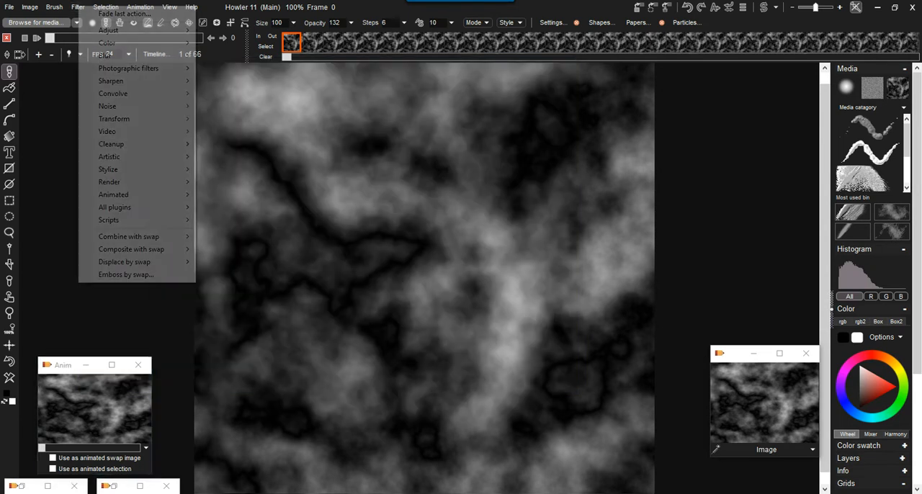
{"action": "mouse_move", "coordinate": [137, 118]}
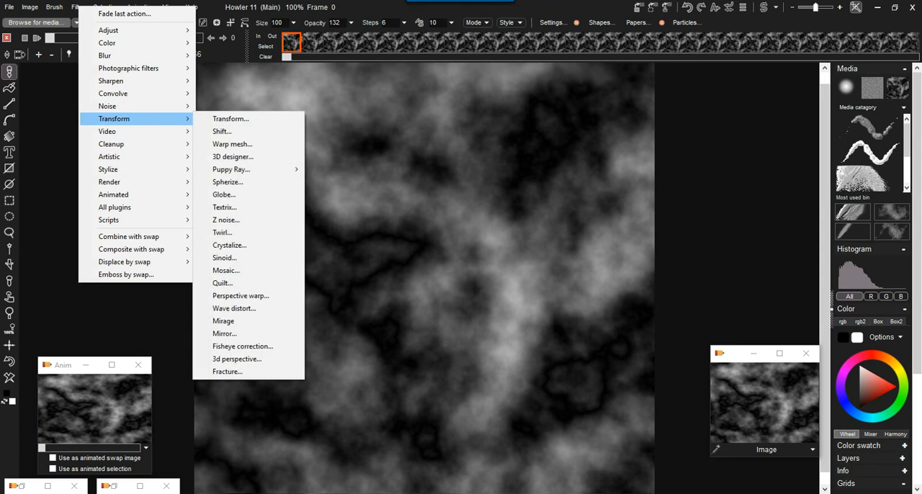
{"action": "mouse_move", "coordinate": [237, 169]}
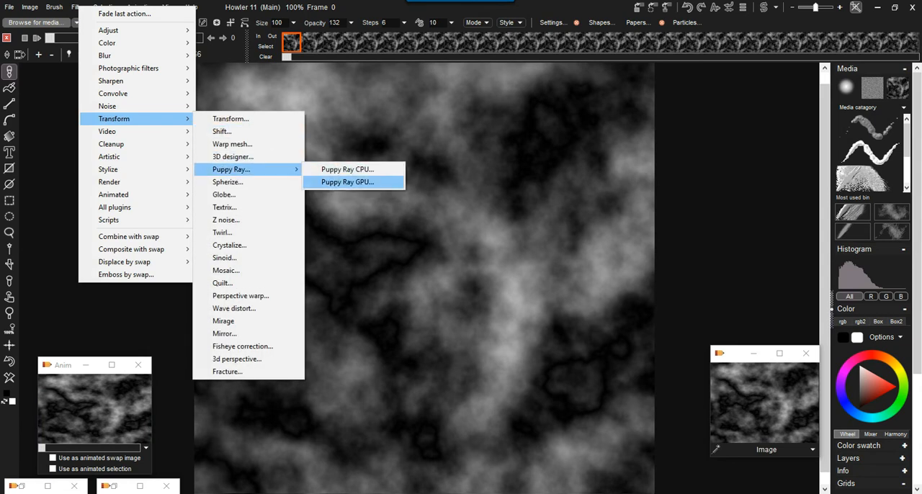
{"action": "left_click", "coordinate": [347, 182]}
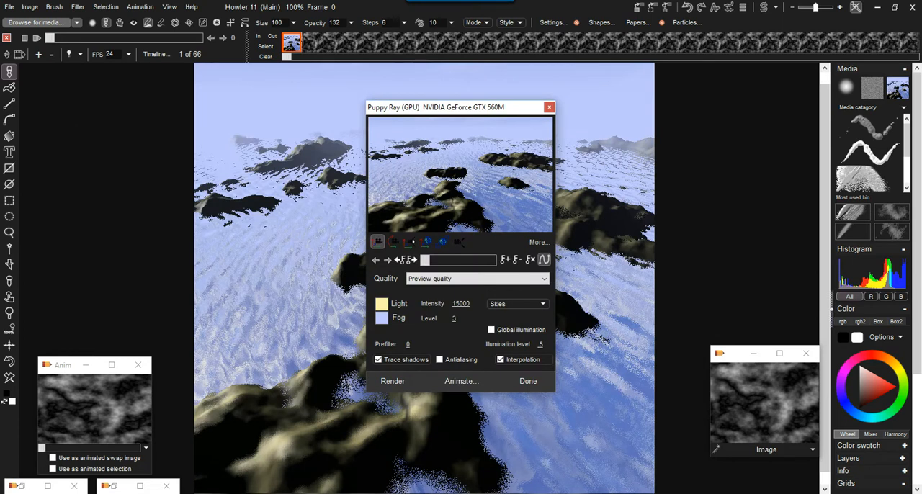
{"action": "left_click_drag", "start_coordinate": [432, 107], "coordinate": [117, 83]}
{"action": "left_click_drag", "start_coordinate": [132, 149], "coordinate": [125, 189]}
{"action": "left_click", "coordinate": [79, 218]}
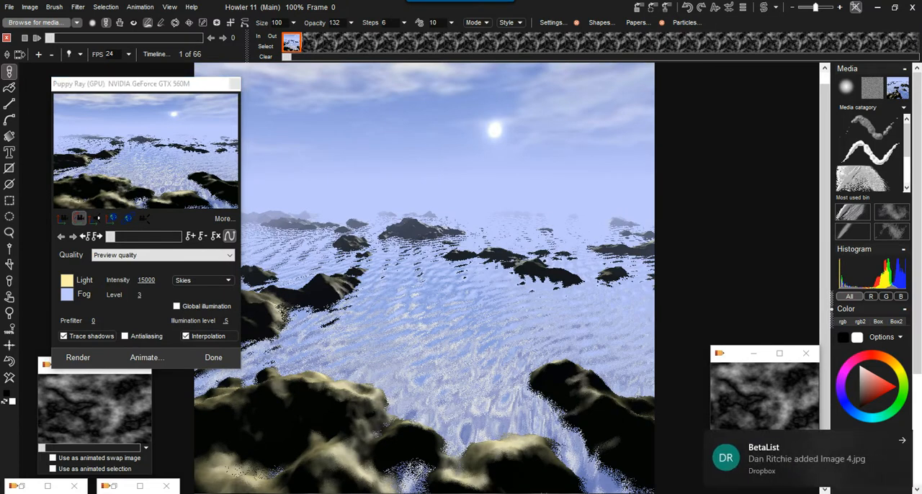
Step: Set the sun size to 123 in the extended Puppy Ray settings and render the scene
{"action": "left_click", "coordinate": [223, 218]}
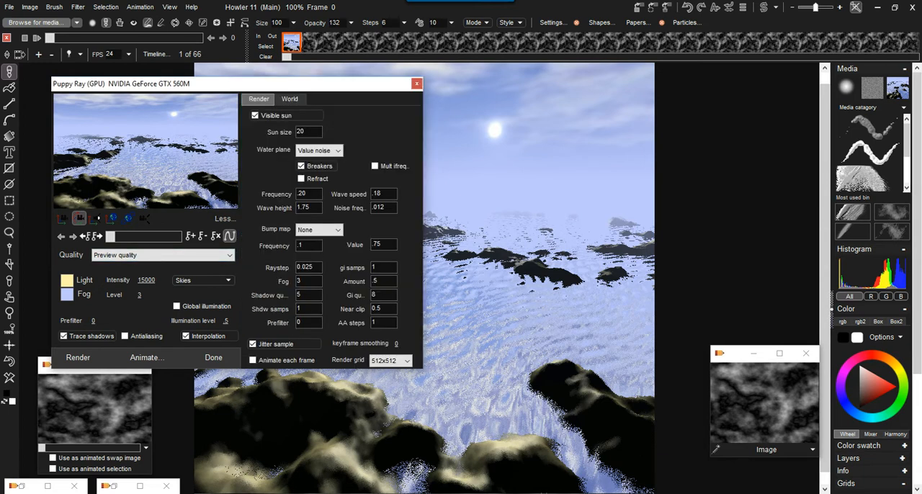
{"action": "double_click", "coordinate": [305, 131]}
{"action": "type", "text": "123"}
{"action": "left_click", "coordinate": [78, 357]}
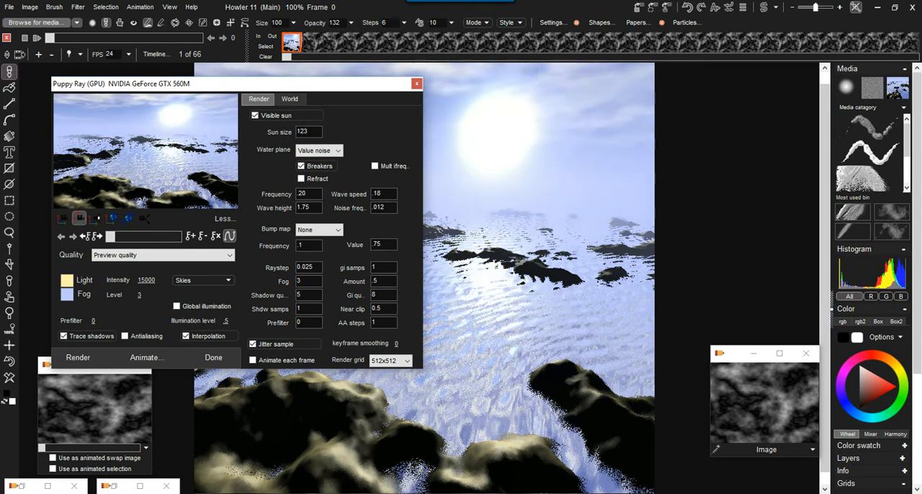
Step: Reposition the sun in the Puppy Ray preview, centring it horizontally a little above the horizon
{"action": "left_click_drag", "start_coordinate": [216, 83], "coordinate": [174, 263]}
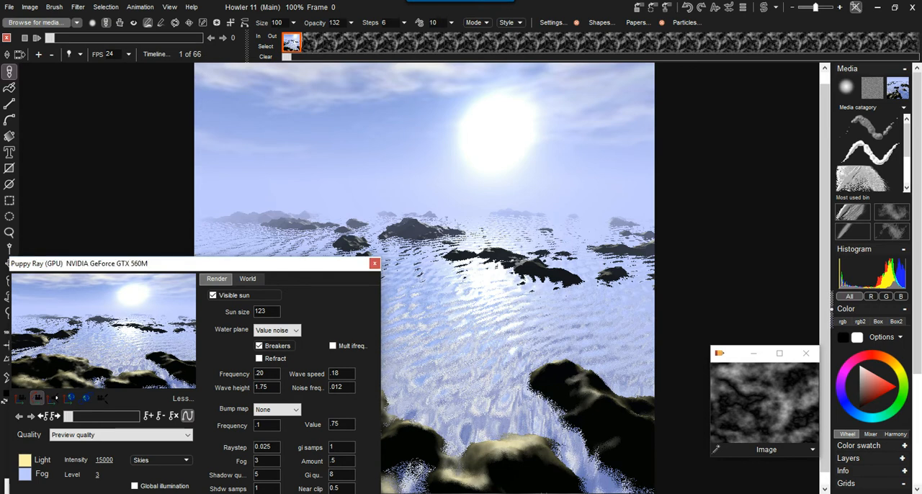
{"action": "left_click", "coordinate": [53, 397]}
{"action": "mouse_move", "coordinate": [105, 333]}
{"action": "left_mouse_down"}
{"action": "mouse_move", "coordinate": [115, 325]}
{"action": "mouse_move", "coordinate": [90, 329]}
{"action": "mouse_move", "coordinate": [102, 309]}
{"action": "mouse_move", "coordinate": [120, 337]}
{"action": "left_mouse_up"}
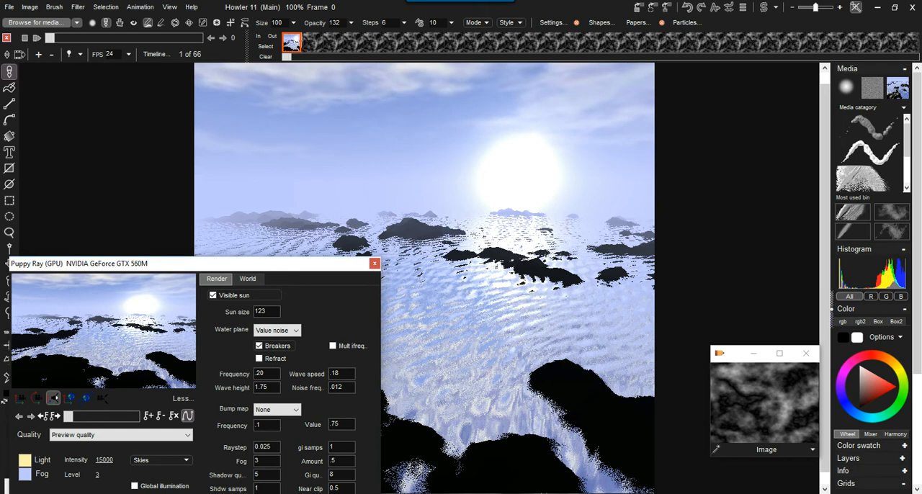
{"action": "left_click_drag", "start_coordinate": [142, 306], "coordinate": [111, 306]}
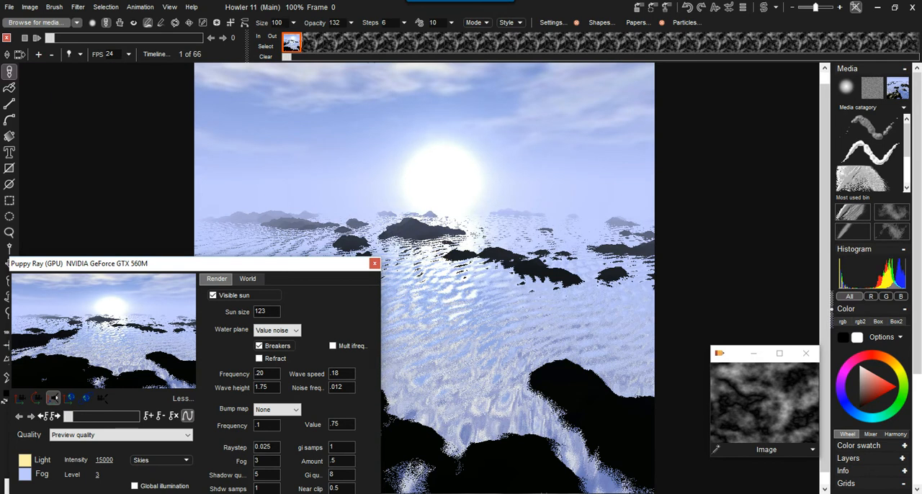
{"action": "left_click_drag", "start_coordinate": [111, 306], "coordinate": [111, 301]}
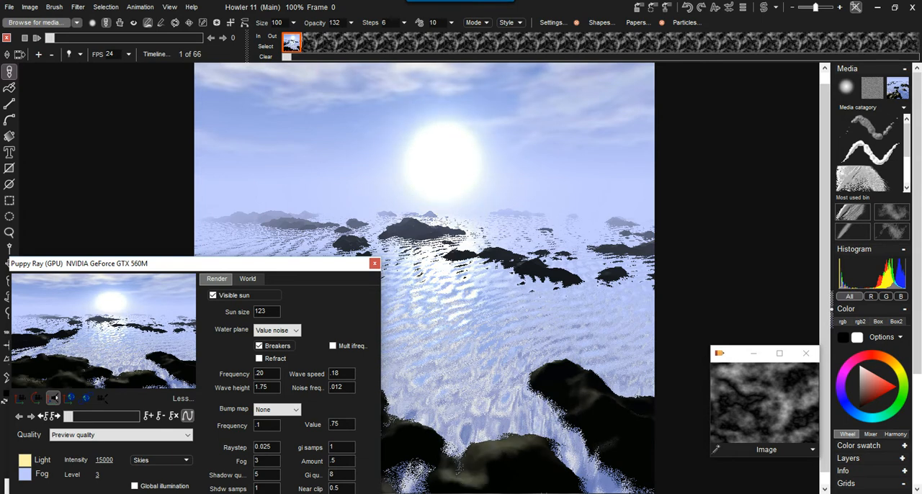
Step: Configure the scene with global illumination, a Riverbed bump map and a Perlin noise water plane
{"action": "left_click_drag", "start_coordinate": [166, 263], "coordinate": [182, 149]}
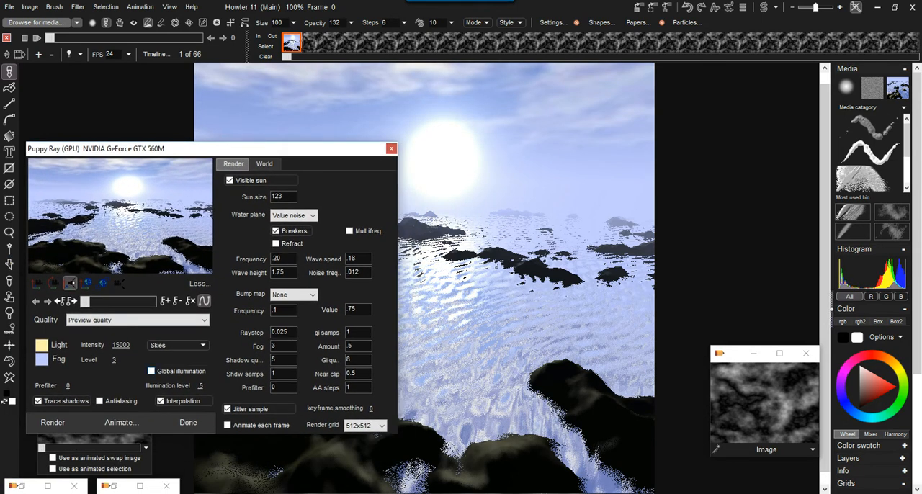
{"action": "left_click", "coordinate": [152, 372]}
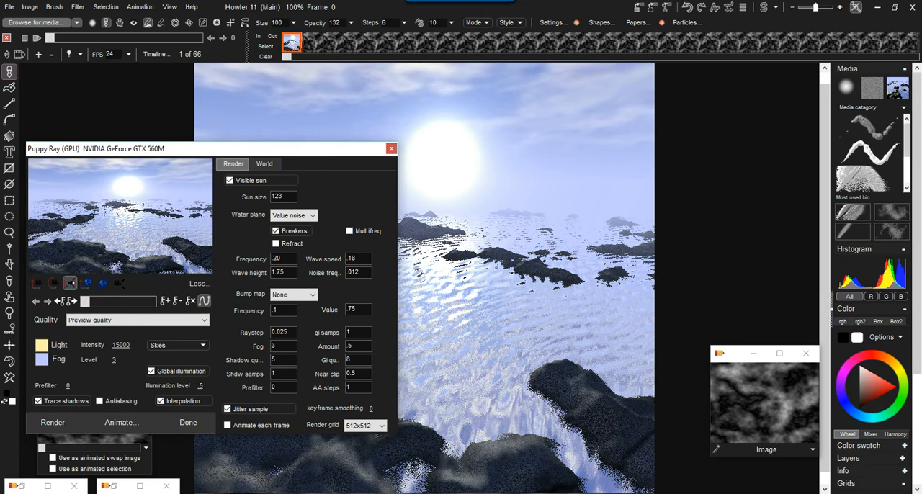
{"action": "left_click", "coordinate": [297, 295]}
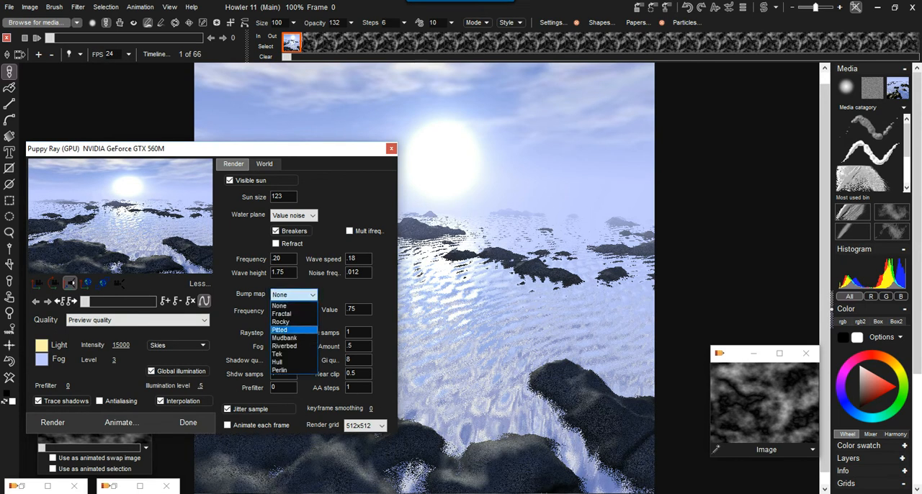
{"action": "left_click", "coordinate": [294, 346]}
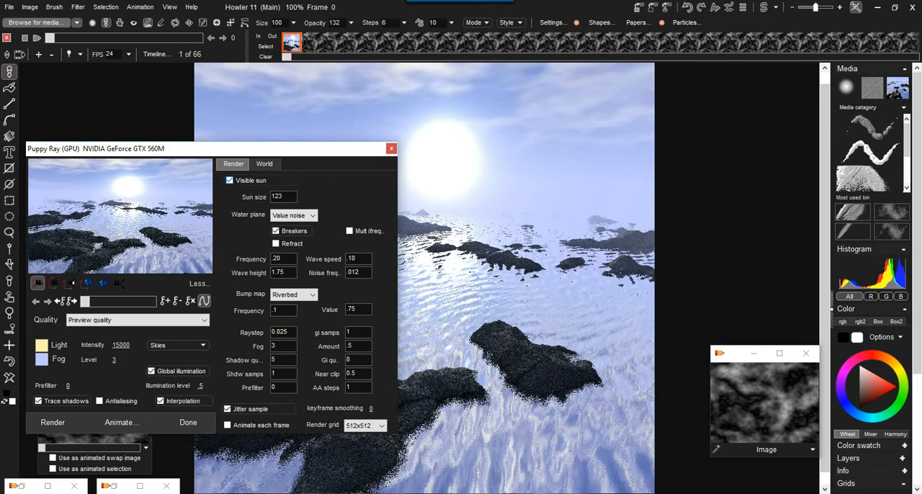
{"action": "left_click", "coordinate": [293, 215]}
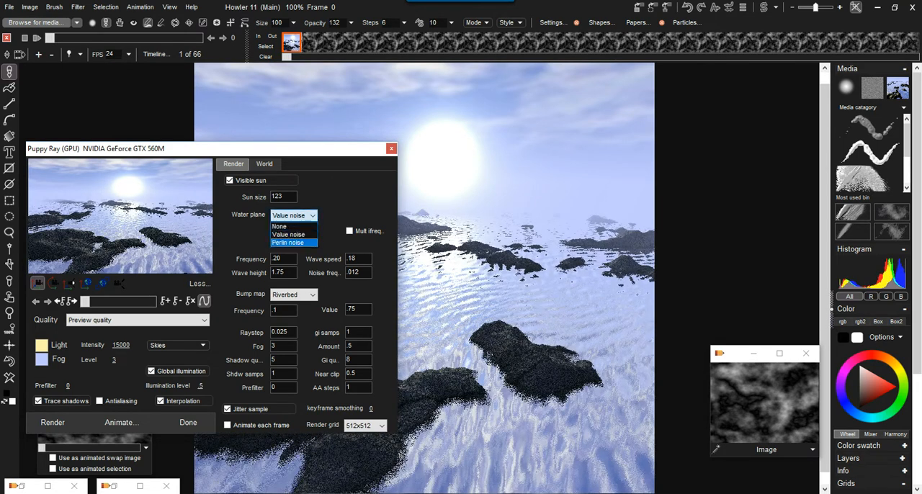
{"action": "left_click", "coordinate": [288, 242]}
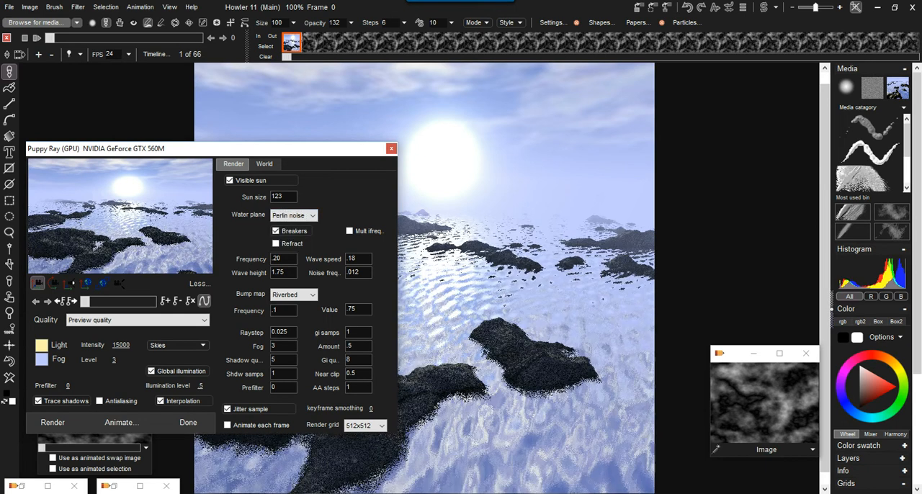
Step: Zoom and rotate the camera to frame the sun above the open water, with one large rock in the foreground
{"action": "left_click_drag", "start_coordinate": [216, 148], "coordinate": [198, 90]}
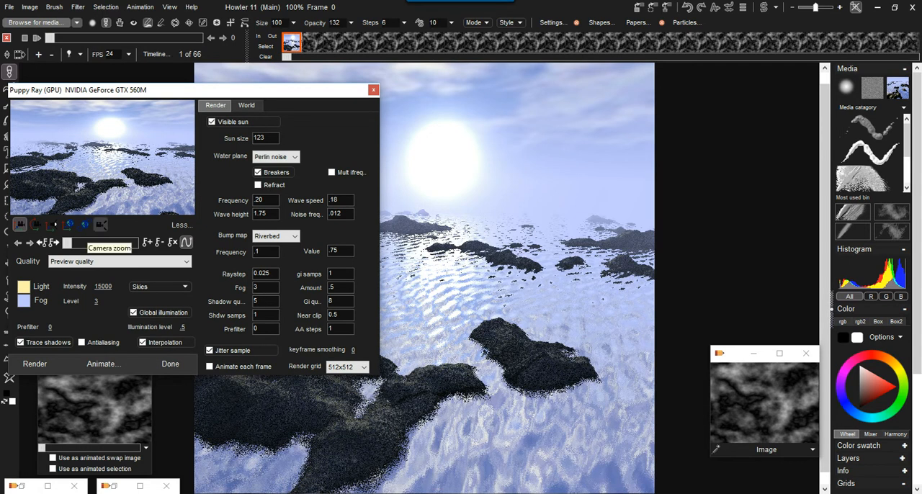
{"action": "left_click_drag", "start_coordinate": [101, 224], "coordinate": [112, 239]}
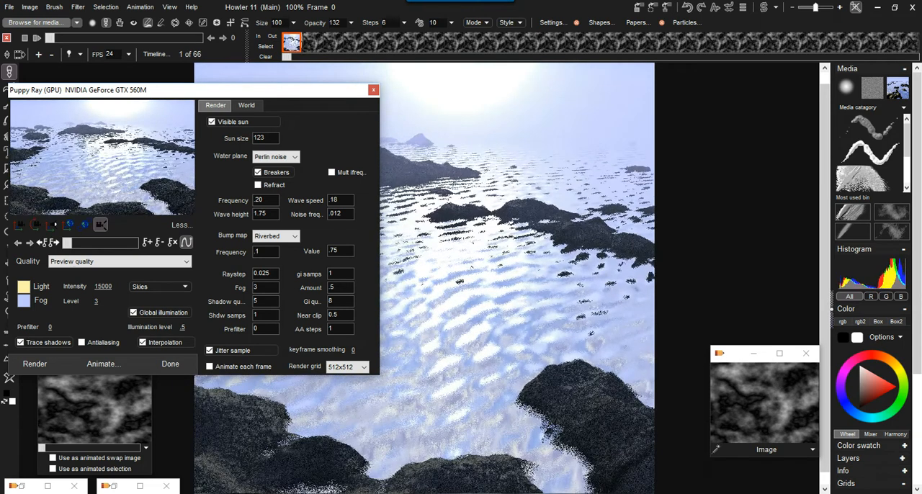
{"action": "left_click_drag", "start_coordinate": [36, 224], "coordinate": [44, 218]}
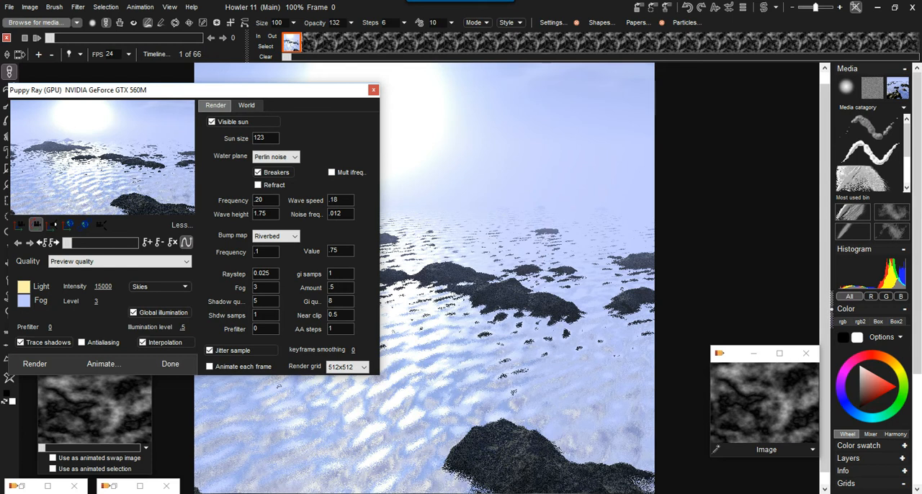
Step: Try to animate the Puppy Ray scene
{"action": "left_click", "coordinate": [103, 364]}
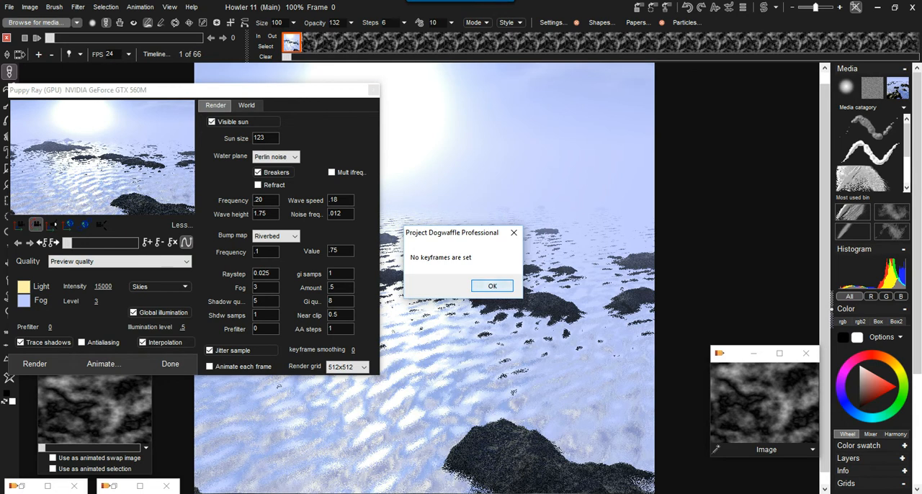
{"action": "left_click", "coordinate": [492, 286]}
{"action": "left_click_drag", "start_coordinate": [216, 90], "coordinate": [251, 90]}
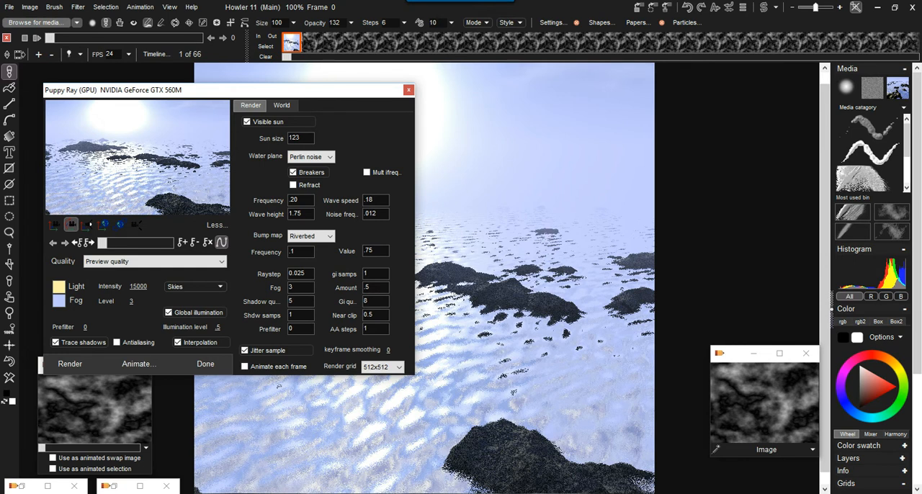
Step: Set the wave speed to .33 and preview the water at different frames of the animation
{"action": "left_click_drag", "start_coordinate": [103, 244], "coordinate": [154, 244]}
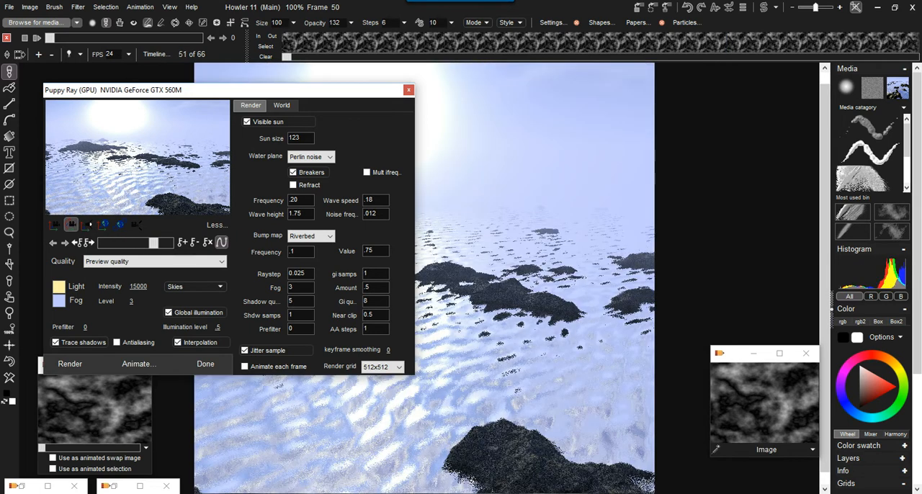
{"action": "double_click", "coordinate": [366, 199]}
{"action": "type", "text": "33"}
{"action": "mouse_move", "coordinate": [154, 243]}
{"action": "left_mouse_down"}
{"action": "mouse_move", "coordinate": [109, 243]}
{"action": "mouse_move", "coordinate": [142, 242]}
{"action": "left_mouse_up"}
Step: Try the Fast preview quality at another frame, and set the render quality to Medium quality
{"action": "left_click", "coordinate": [155, 262]}
{"action": "left_click", "coordinate": [103, 272]}
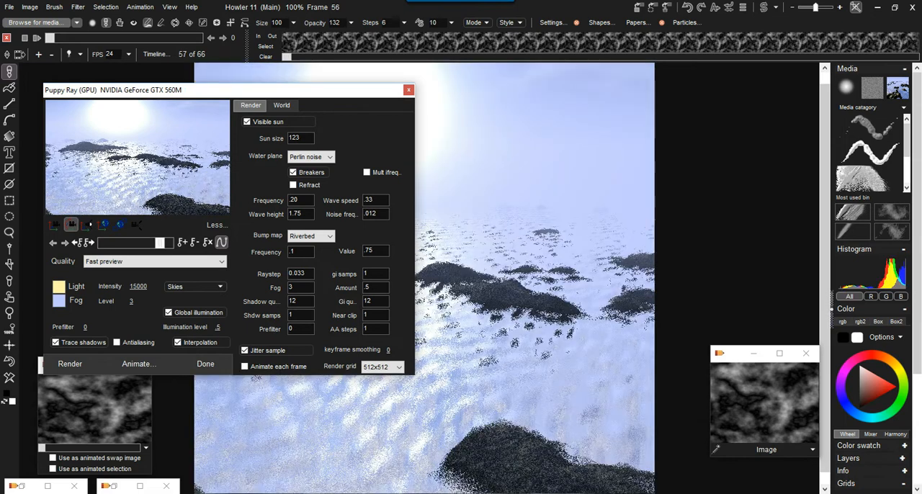
{"action": "left_click", "coordinate": [154, 262]}
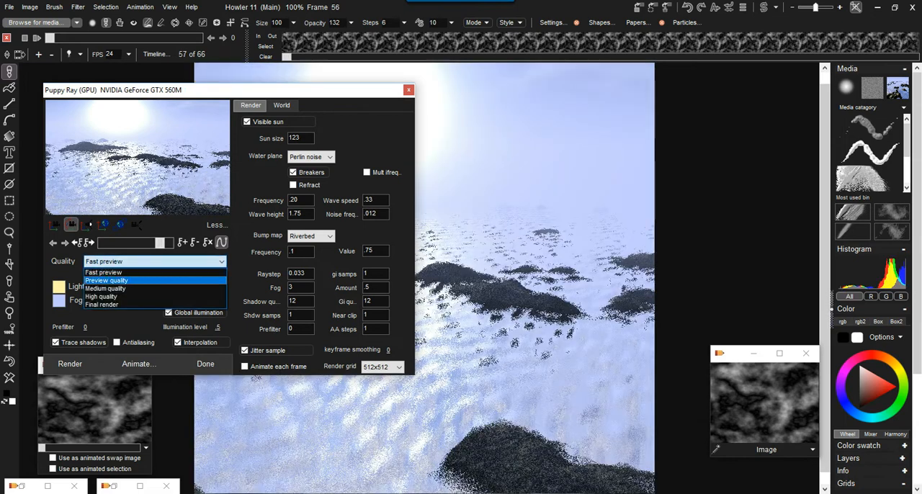
{"action": "left_click", "coordinate": [105, 288]}
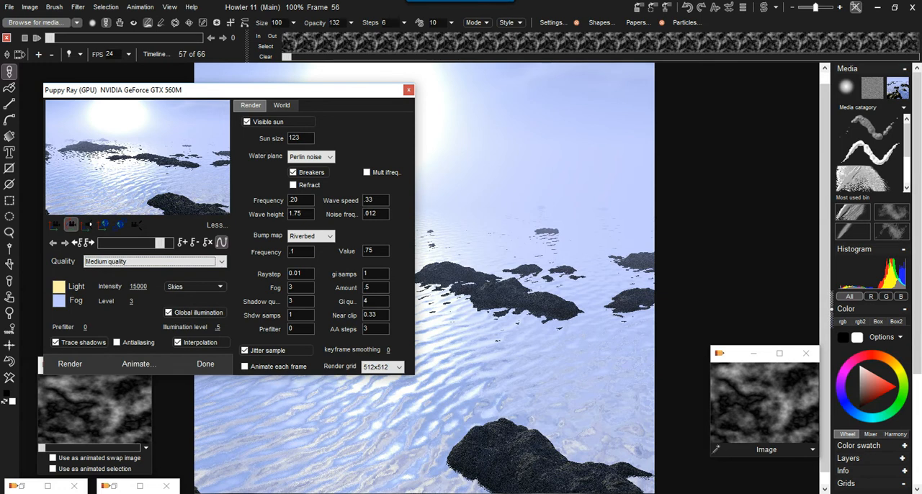
Step: Try to animate the scene with the Medium quality settings
{"action": "left_click", "coordinate": [139, 364]}
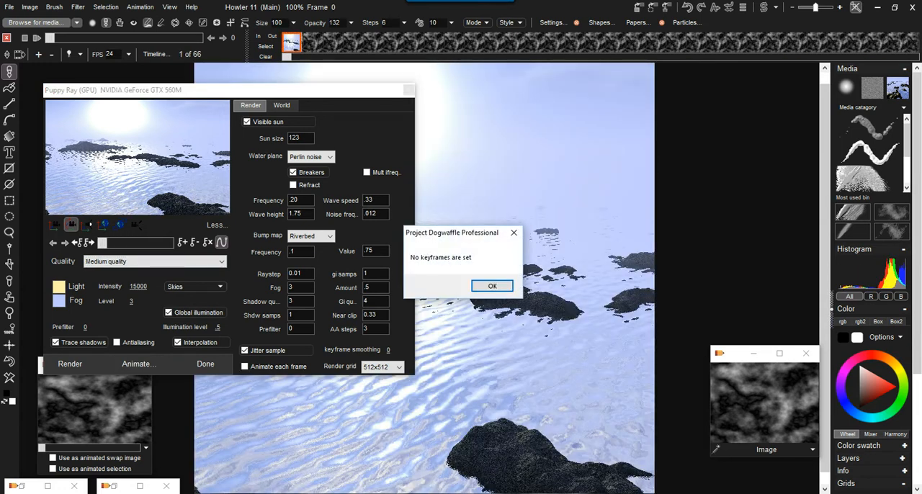
{"action": "left_click", "coordinate": [492, 286]}
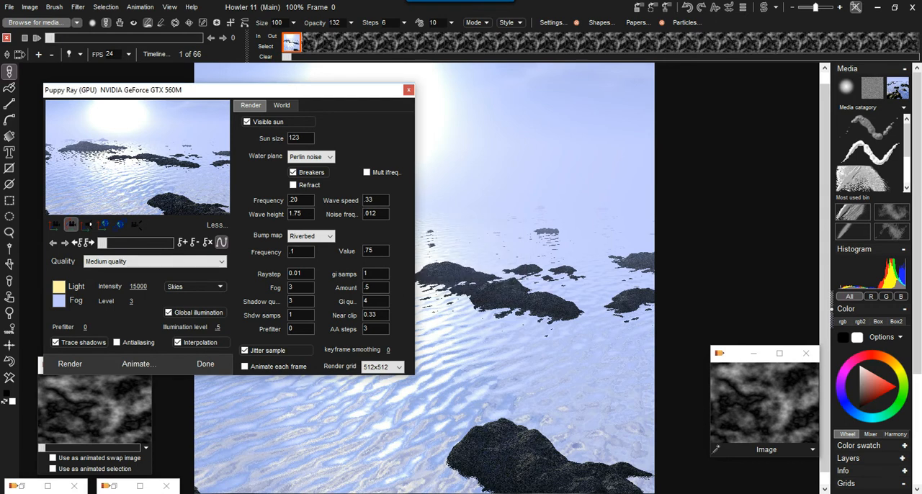
Step: Set a keyframe for the scene at frame 0 and check the timeline through the last frame, 65
{"action": "left_click", "coordinate": [182, 243]}
{"action": "left_click", "coordinate": [165, 243]}
{"action": "left_click_drag", "start_coordinate": [165, 242], "coordinate": [170, 243]}
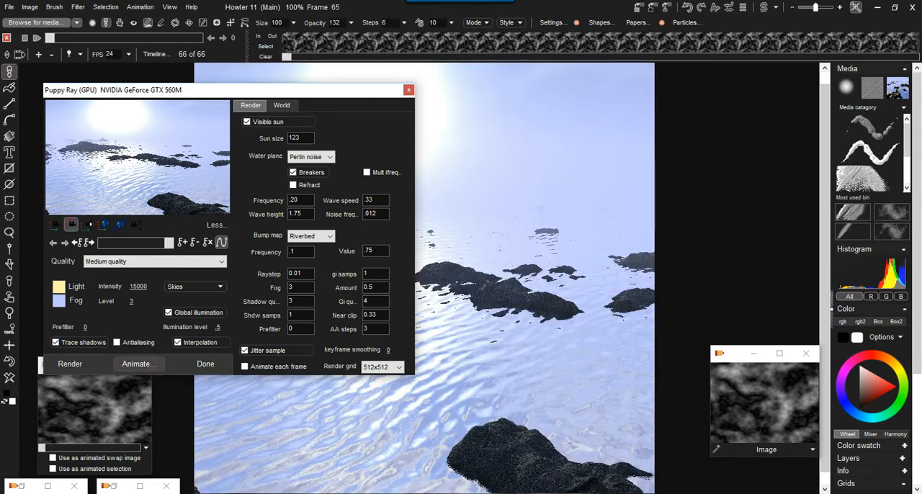
{"action": "left_click_drag", "start_coordinate": [170, 243], "coordinate": [103, 243]}
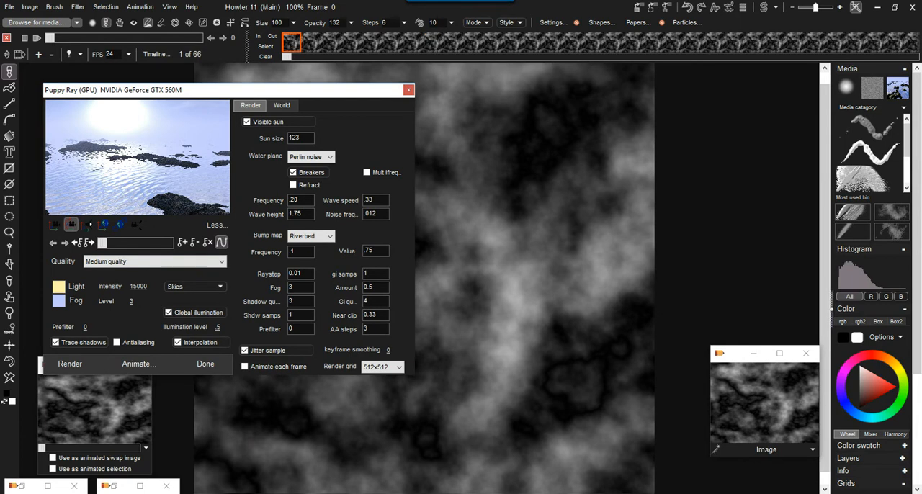
{"action": "left_click", "coordinate": [183, 242]}
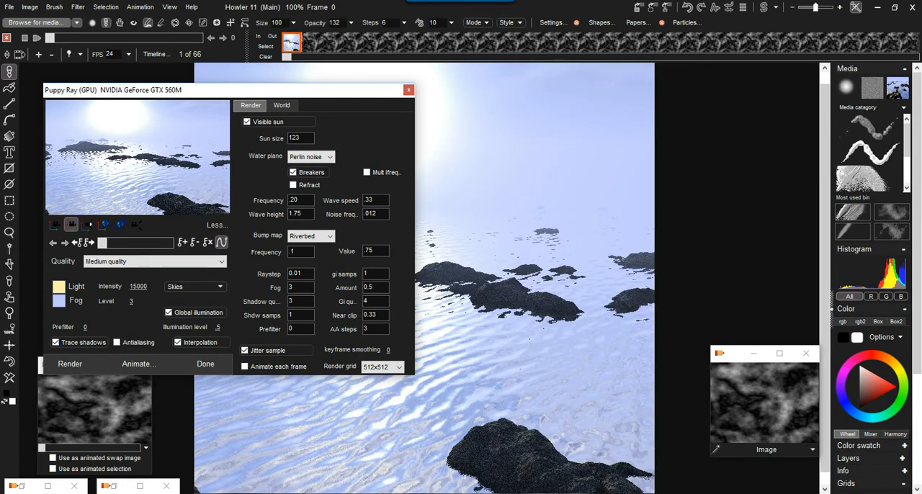
Step: Render the animation at Preview quality after trying the Fast preview option
{"action": "left_click", "coordinate": [139, 363]}
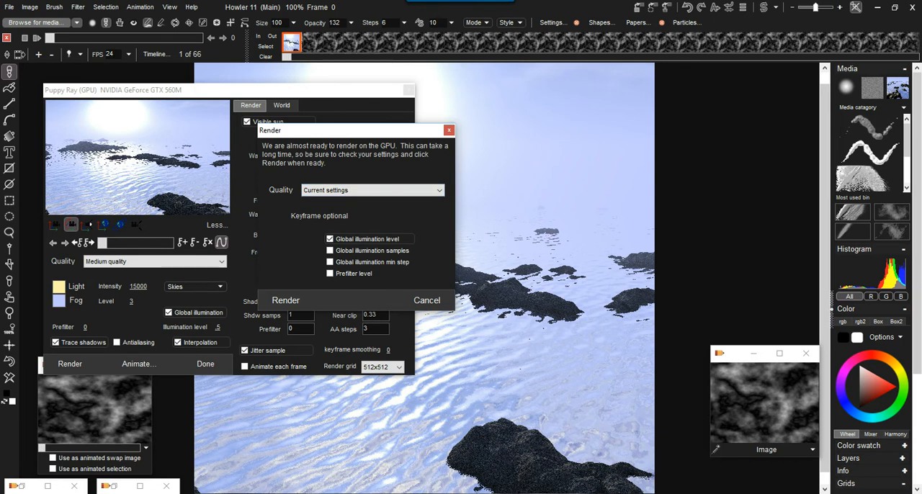
{"action": "left_click", "coordinate": [373, 191]}
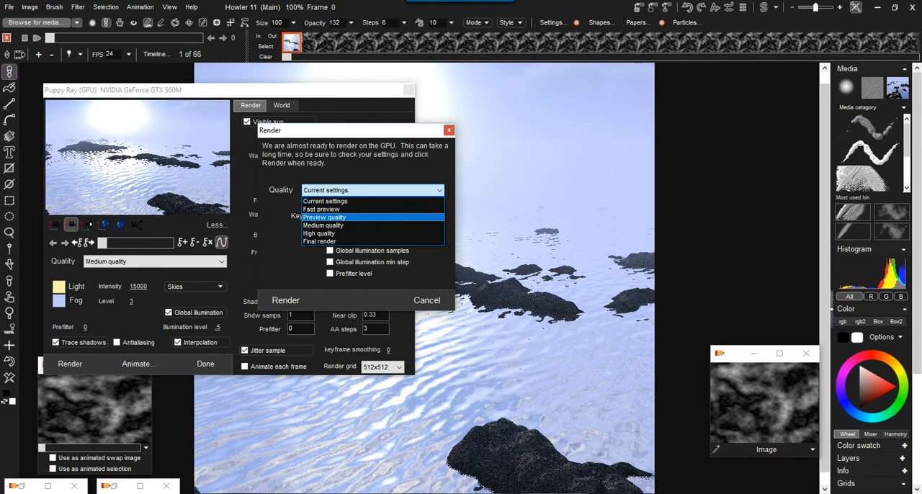
{"action": "left_click", "coordinate": [372, 209]}
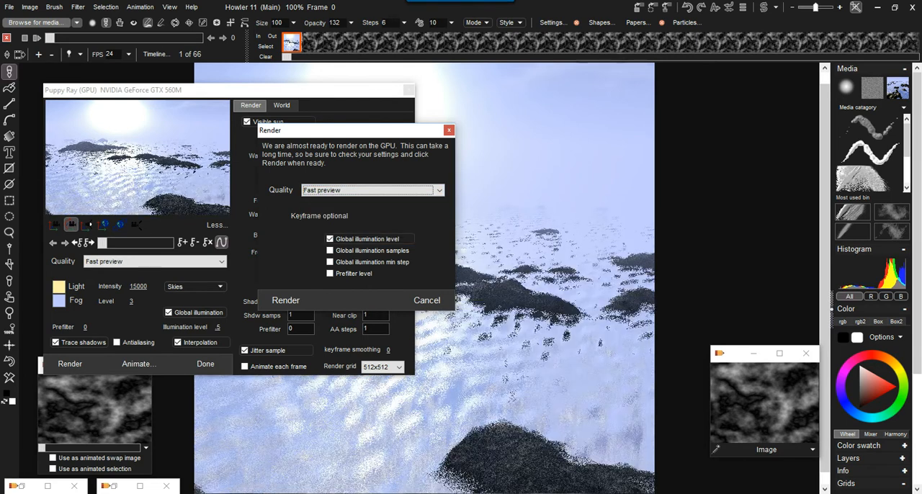
{"action": "left_click", "coordinate": [372, 190]}
{"action": "left_click", "coordinate": [361, 218]}
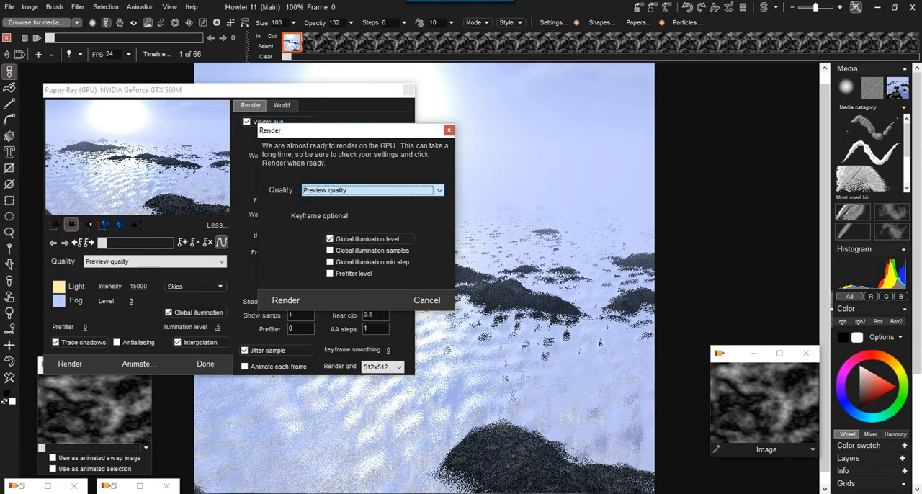
{"action": "left_click", "coordinate": [285, 299]}
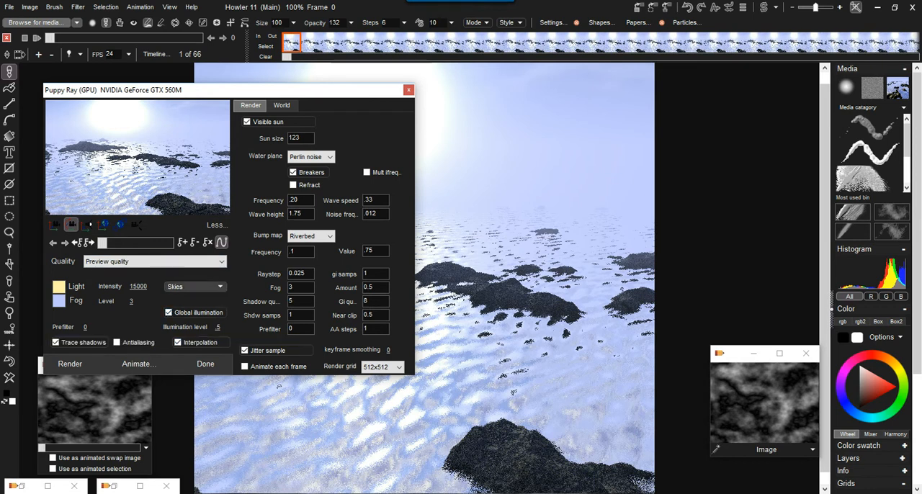
Step: Apply an orange-toned Skies preset to the seascape and finish the Puppy Ray session
{"action": "left_click", "coordinate": [195, 287]}
{"action": "left_click", "coordinate": [211, 265]}
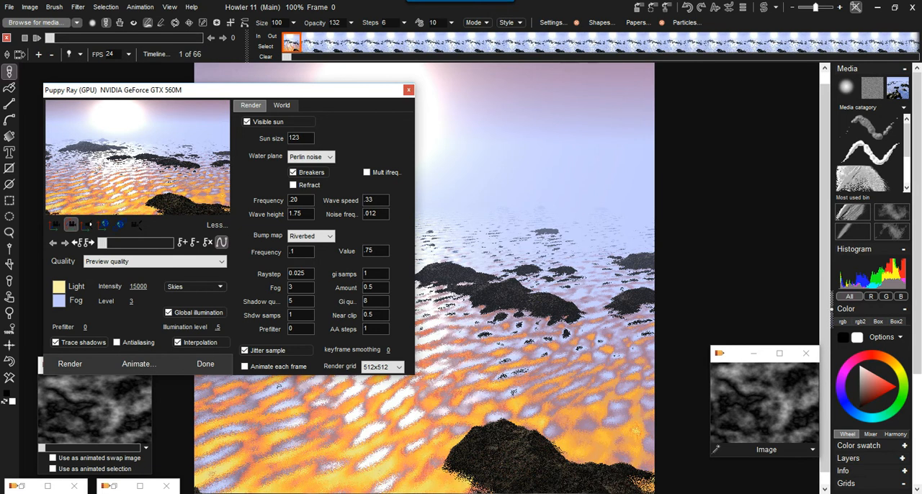
{"action": "left_click", "coordinate": [205, 364]}
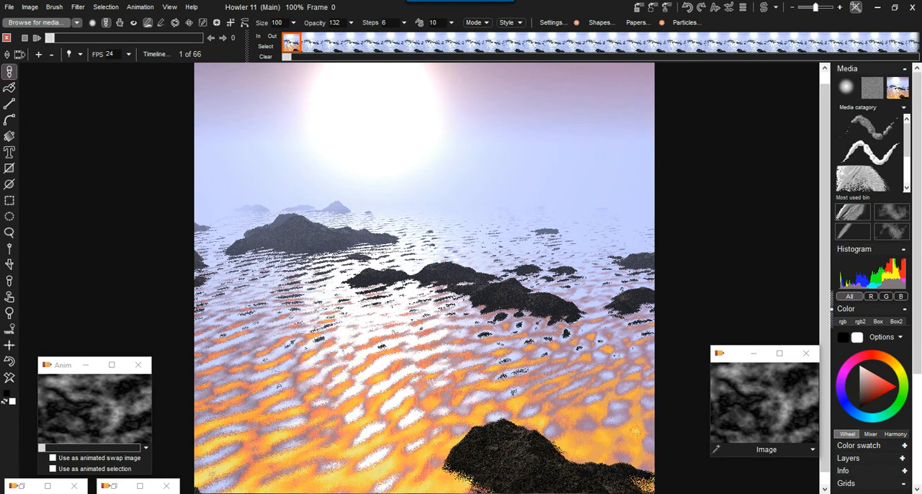
Step: Delete the first frame of the rendered animation, play the remaining frames and rewind to the start
{"action": "left_click", "coordinate": [51, 55]}
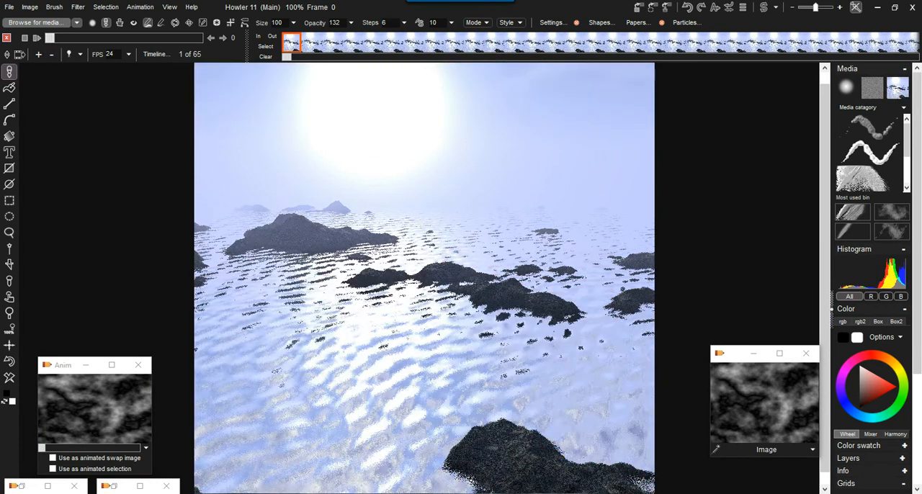
{"action": "left_click", "coordinate": [37, 38]}
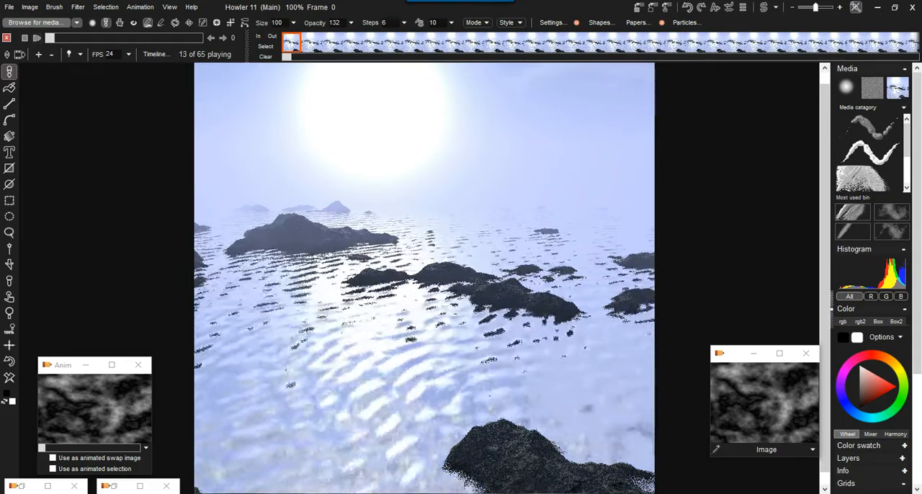
{"action": "left_click", "coordinate": [126, 38]}
{"action": "left_click_drag", "start_coordinate": [126, 38], "coordinate": [49, 39]}
Step: Replace the current animation with the stored plasma animation
{"action": "double_click", "coordinate": [94, 409]}
{"action": "key", "text": "Return"}
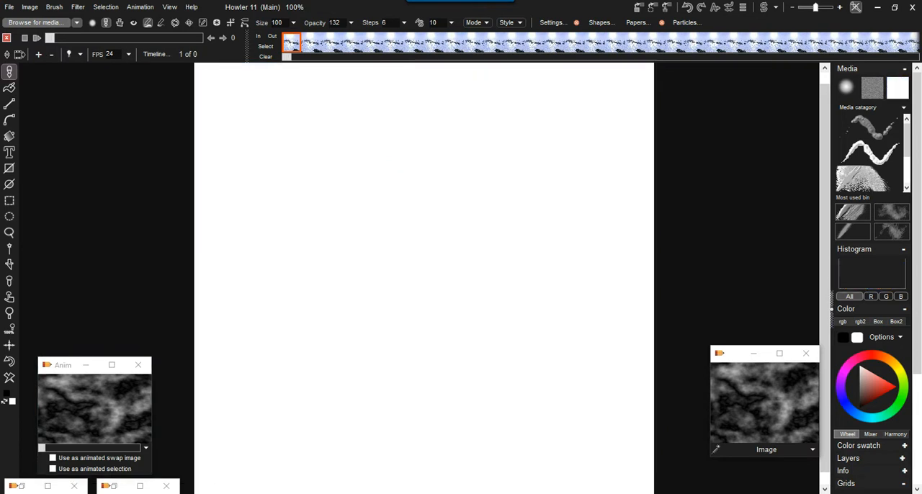
{"action": "left_click", "coordinate": [78, 7]}
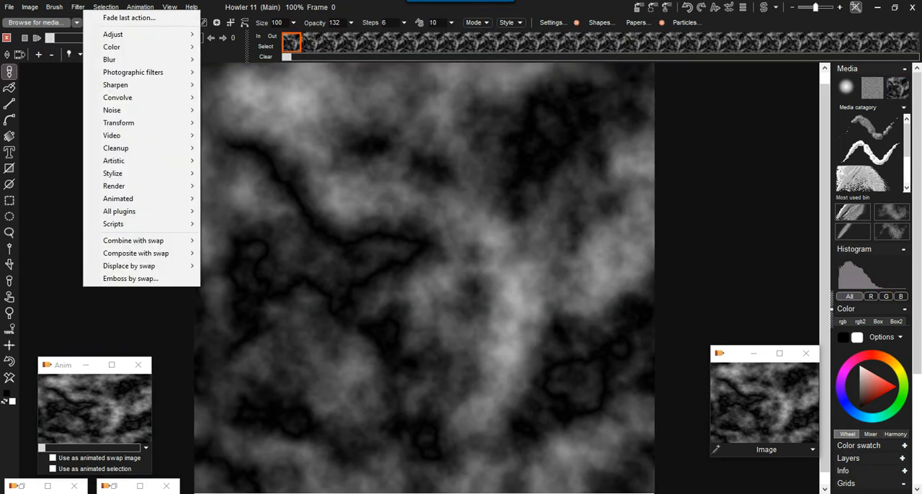
{"action": "mouse_move", "coordinate": [118, 122]}
{"action": "mouse_move", "coordinate": [238, 173]}
{"action": "left_click", "coordinate": [342, 185]}
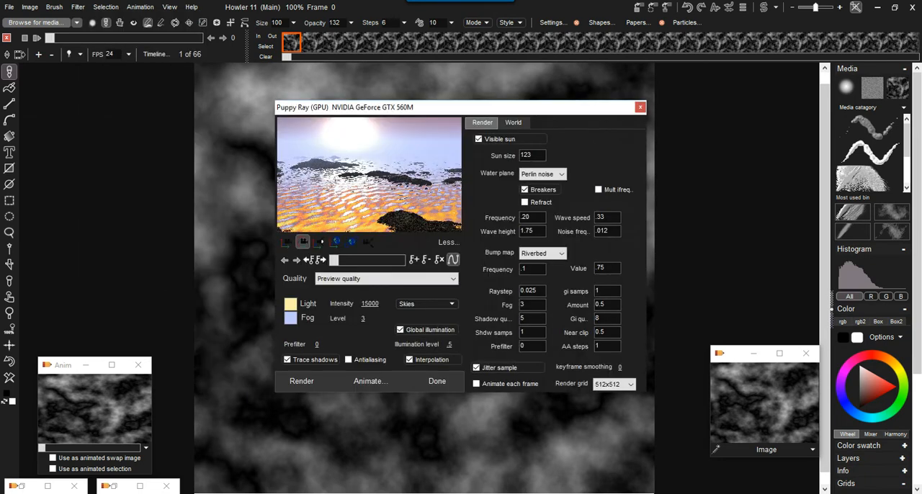
{"action": "left_click_drag", "start_coordinate": [374, 108], "coordinate": [172, 92]}
{"action": "left_click", "coordinate": [234, 365]}
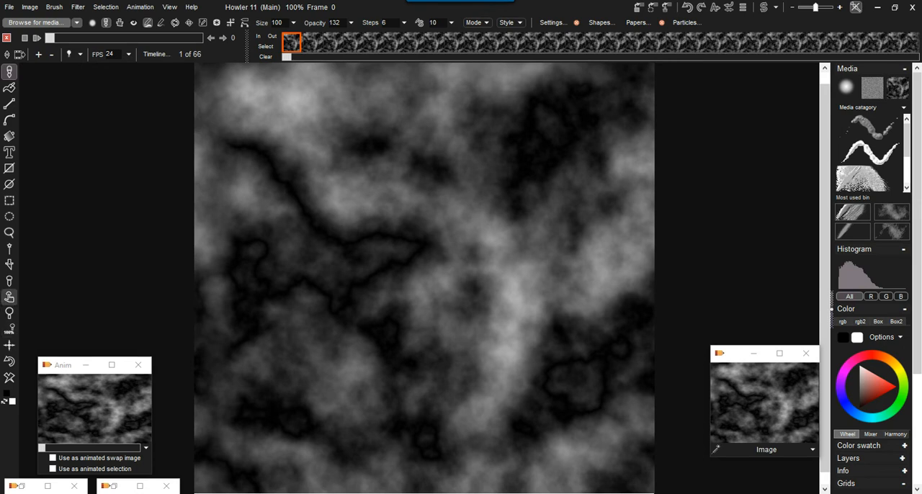
Step: Collapse the side panels and rearrange the canvas and swap image window to free space beside the canvas
{"action": "left_click_drag", "start_coordinate": [10, 296], "coordinate": [151, 309]}
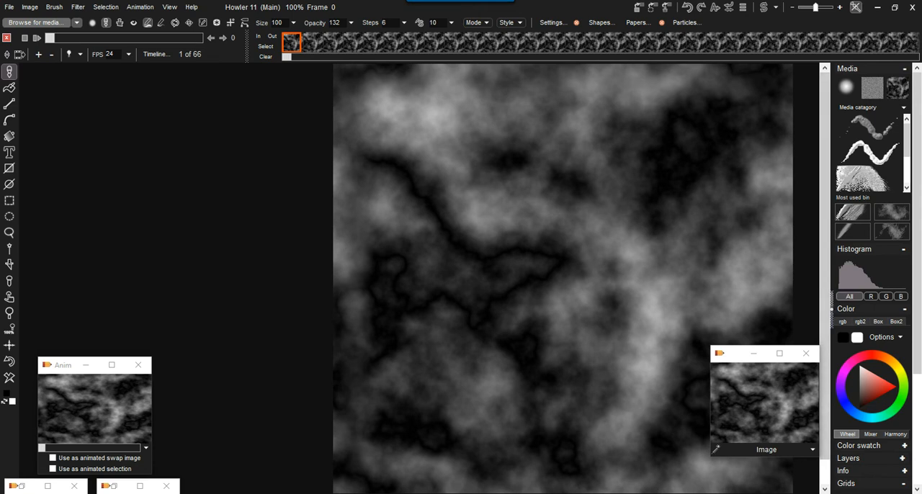
{"action": "left_click", "coordinate": [832, 310]}
{"action": "mouse_move", "coordinate": [612, 317]}
{"action": "left_mouse_down"}
{"action": "mouse_move", "coordinate": [657, 317]}
{"action": "mouse_move", "coordinate": [619, 322]}
{"action": "left_mouse_up"}
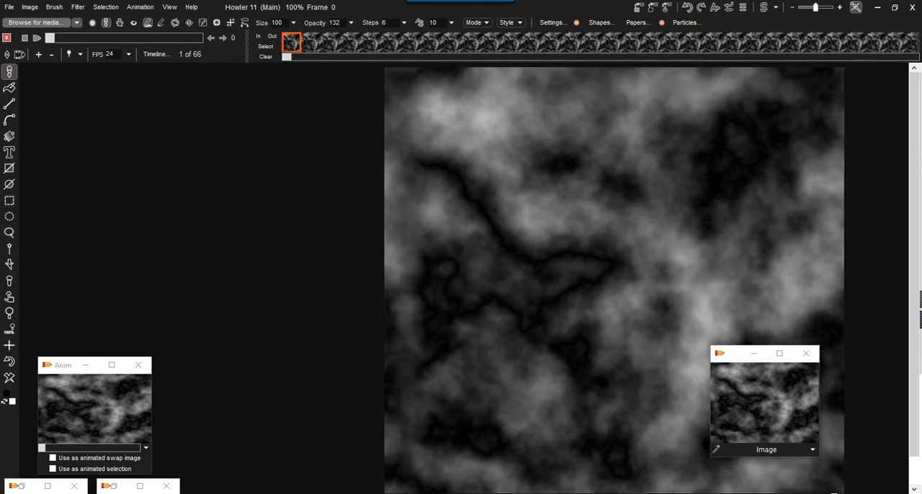
{"action": "left_click_drag", "start_coordinate": [748, 353], "coordinate": [231, 375]}
Step: Reopen the Puppy Ray GPU transform, place it beside the canvas and choose Preview quality
{"action": "left_click", "coordinate": [77, 6]}
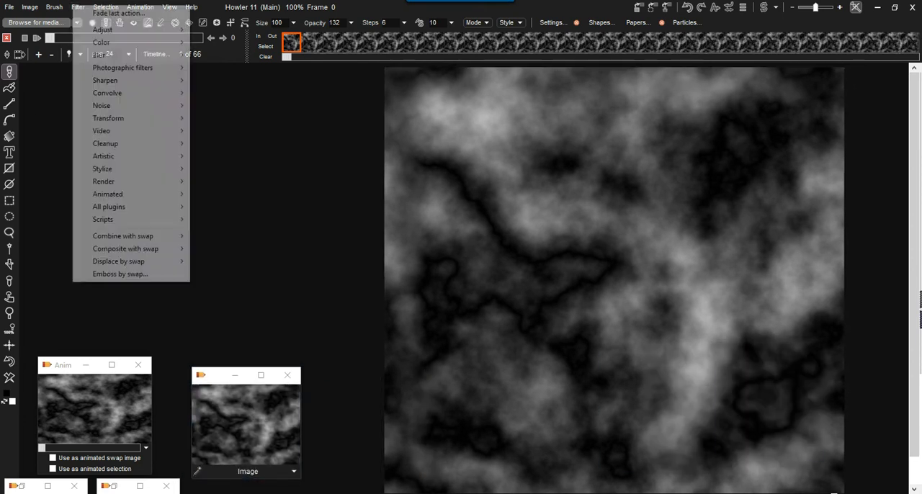
{"action": "mouse_move", "coordinate": [108, 118]}
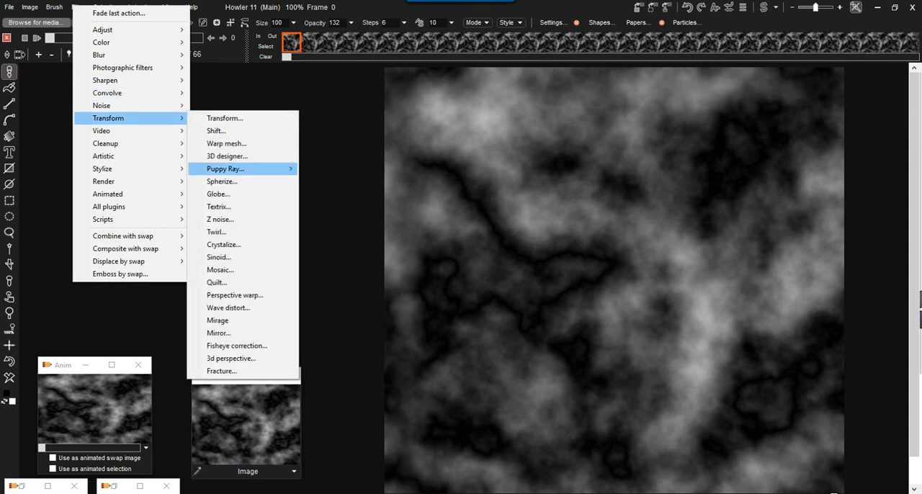
{"action": "mouse_move", "coordinate": [225, 169]}
{"action": "left_click", "coordinate": [339, 181]}
{"action": "left_click_drag", "start_coordinate": [339, 107], "coordinate": [77, 86]}
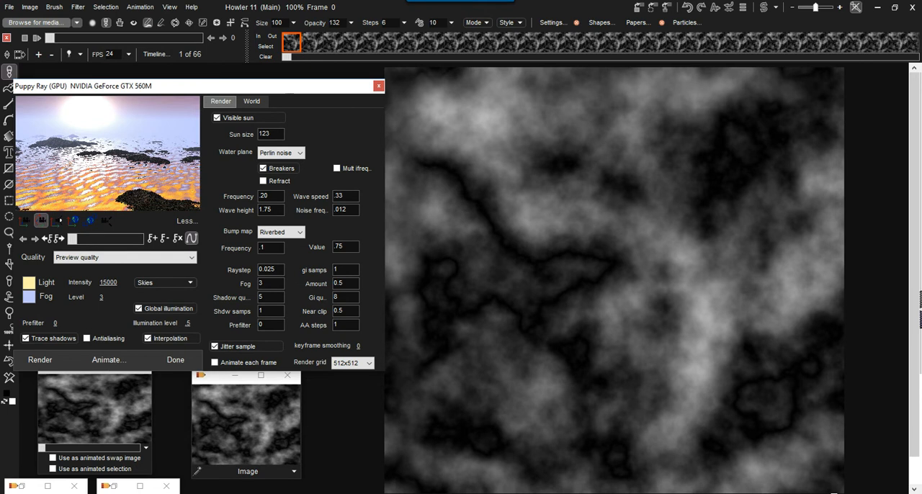
{"action": "left_click", "coordinate": [101, 257]}
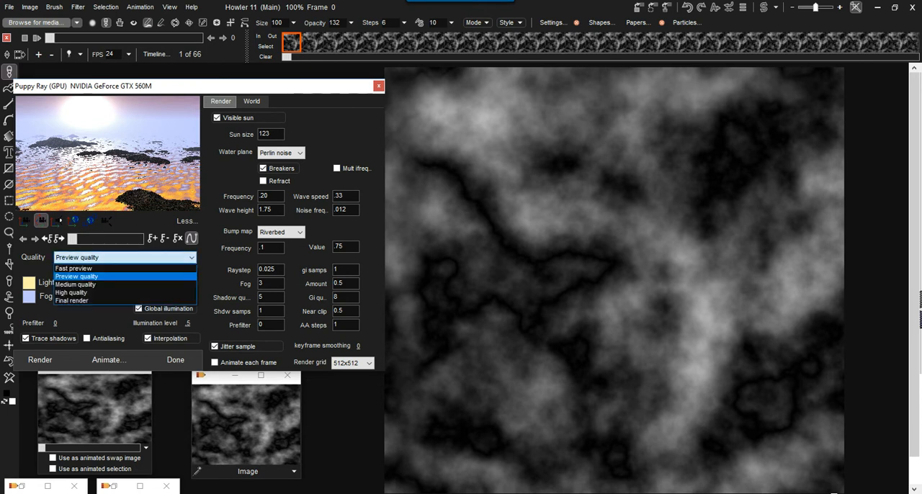
{"action": "left_click", "coordinate": [77, 276]}
Step: Clear all keyframes and reposition the camera to a low viewpoint close behind the dark rocks, facing the sun
{"action": "left_click_drag", "start_coordinate": [105, 155], "coordinate": [123, 147]}
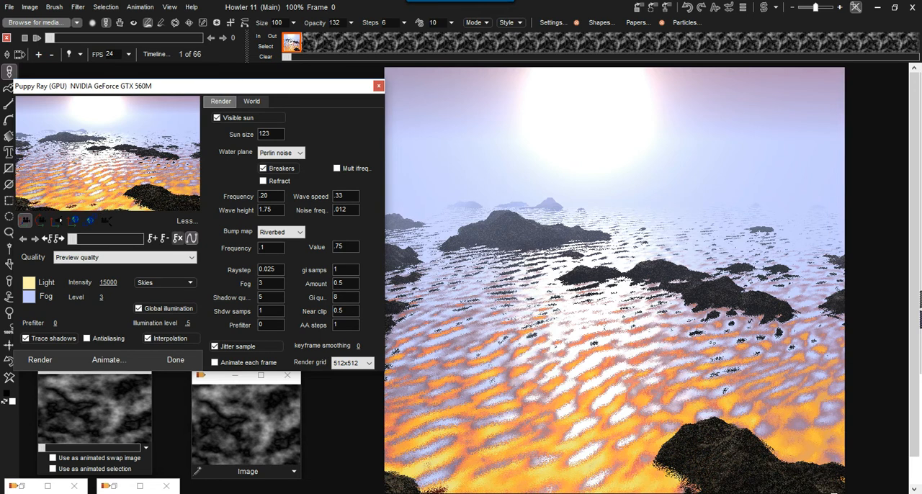
{"action": "left_click", "coordinate": [191, 239]}
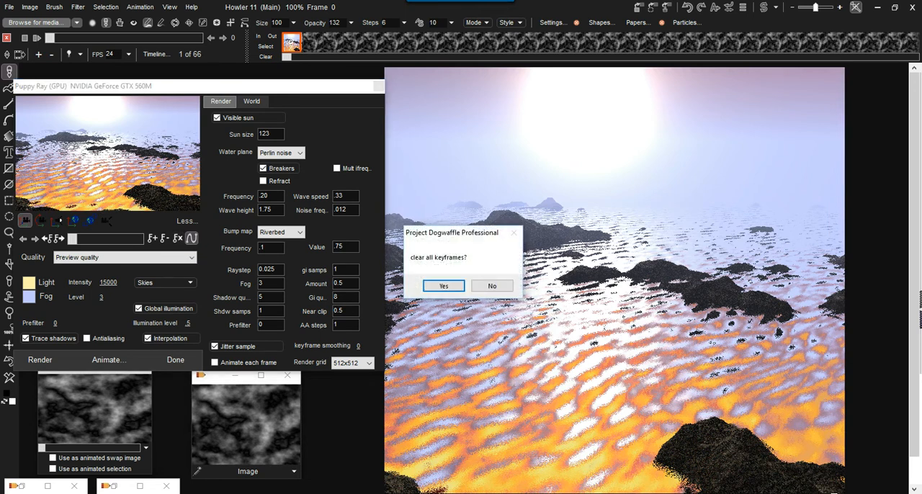
{"action": "left_click", "coordinate": [444, 285]}
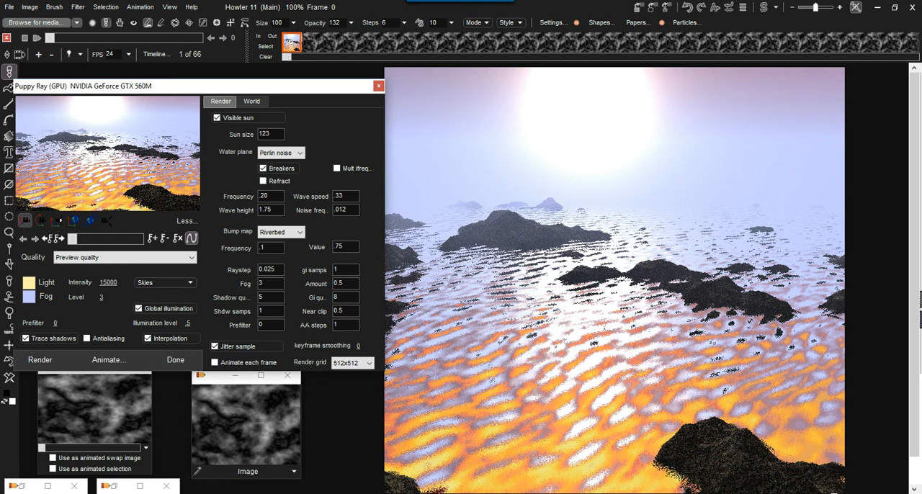
{"action": "left_click", "coordinate": [25, 220]}
{"action": "left_click_drag", "start_coordinate": [25, 220], "coordinate": [24, 250]}
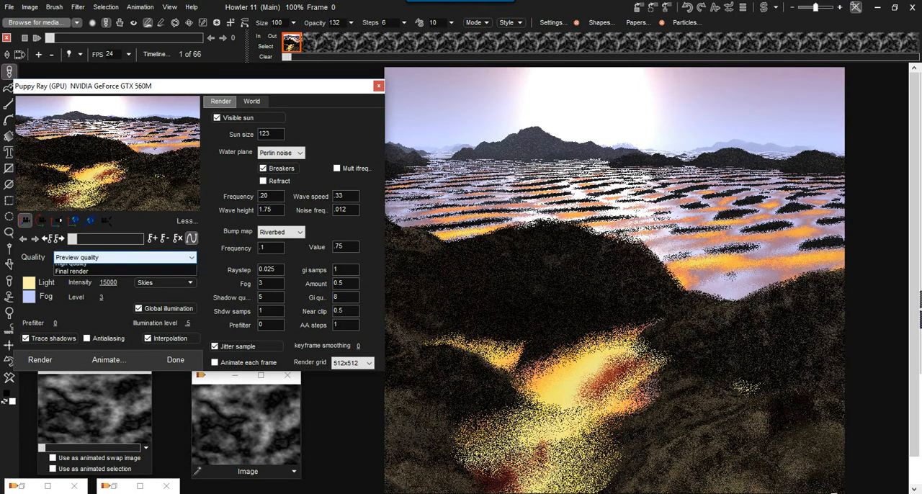
Step: Switch to Medium quality and give the water multiple frequencies with a noise frequency of .022
{"action": "left_click", "coordinate": [101, 258]}
{"action": "left_click", "coordinate": [75, 284]}
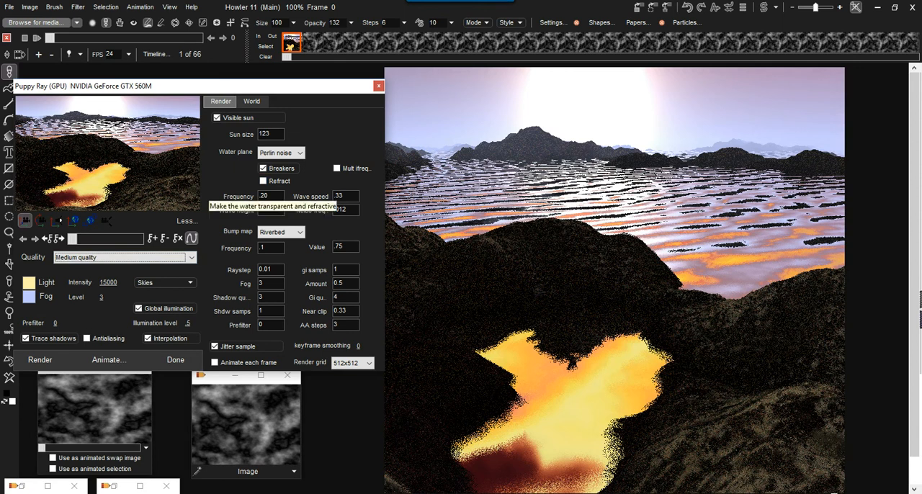
{"action": "left_click", "coordinate": [336, 168]}
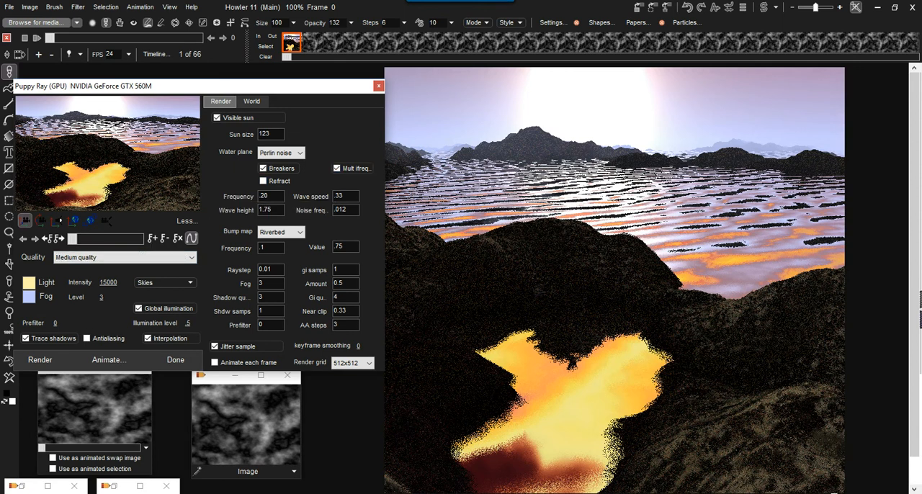
{"action": "left_click_drag", "start_coordinate": [348, 210], "coordinate": [338, 210]}
{"action": "type", "text": "22"}
{"action": "key", "text": "Return"}
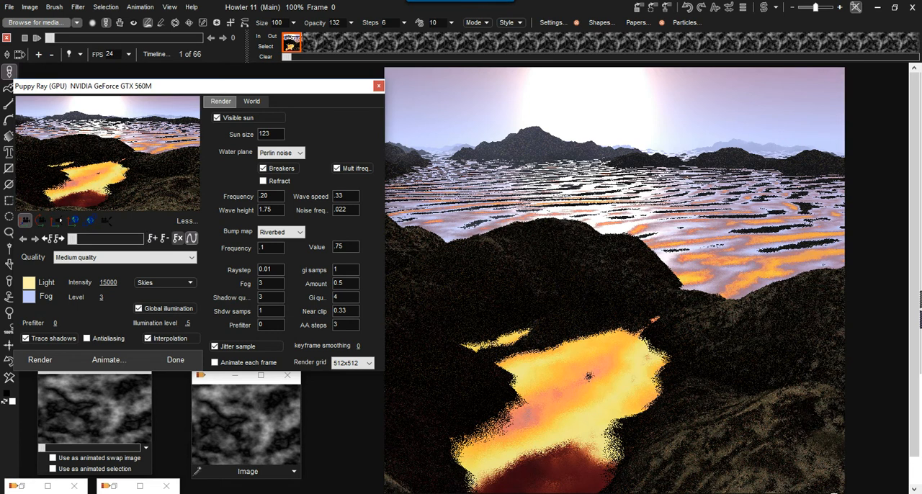
Step: Clear all keyframes again and reframe the camera view at the last frame, 65
{"action": "left_click", "coordinate": [178, 238]}
{"action": "left_click", "coordinate": [444, 285]}
{"action": "left_click_drag", "start_coordinate": [72, 238], "coordinate": [141, 239]}
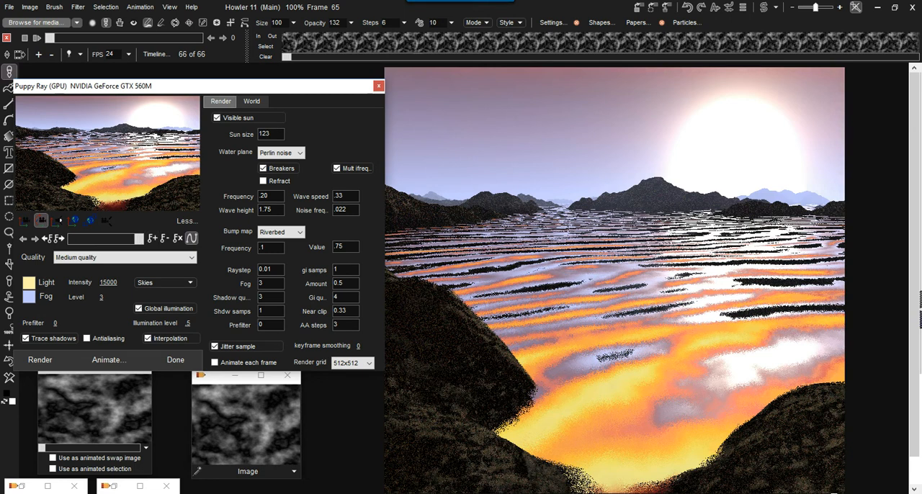
Step: Set the light colour to orange #D87E64 at frame 65 and lower the sun toward the horizon
{"action": "left_click", "coordinate": [28, 283]}
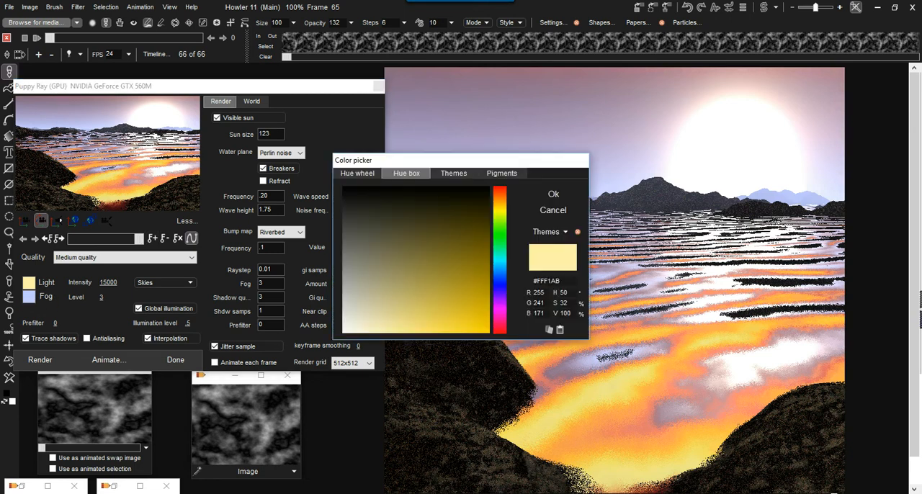
{"action": "left_click", "coordinate": [500, 192]}
{"action": "mouse_move", "coordinate": [461, 305]}
{"action": "left_mouse_down"}
{"action": "mouse_move", "coordinate": [453, 314]}
{"action": "mouse_move", "coordinate": [420, 309]}
{"action": "left_mouse_up"}
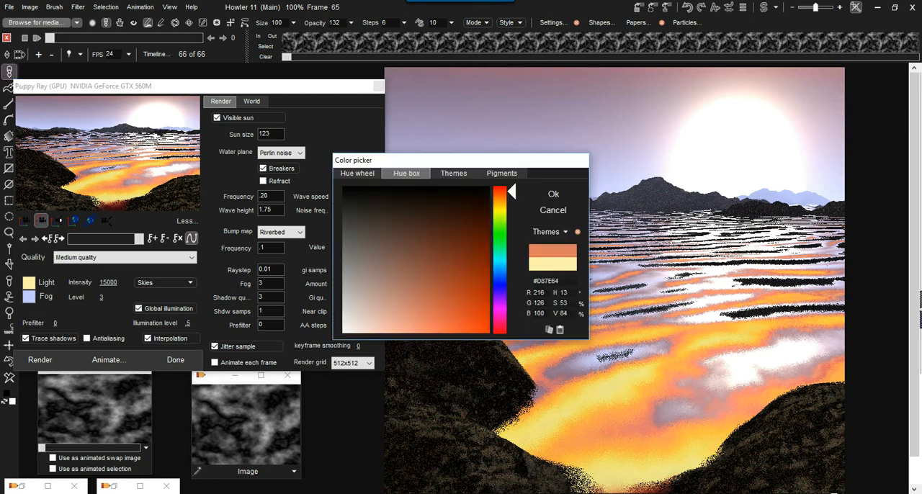
{"action": "left_click", "coordinate": [553, 194]}
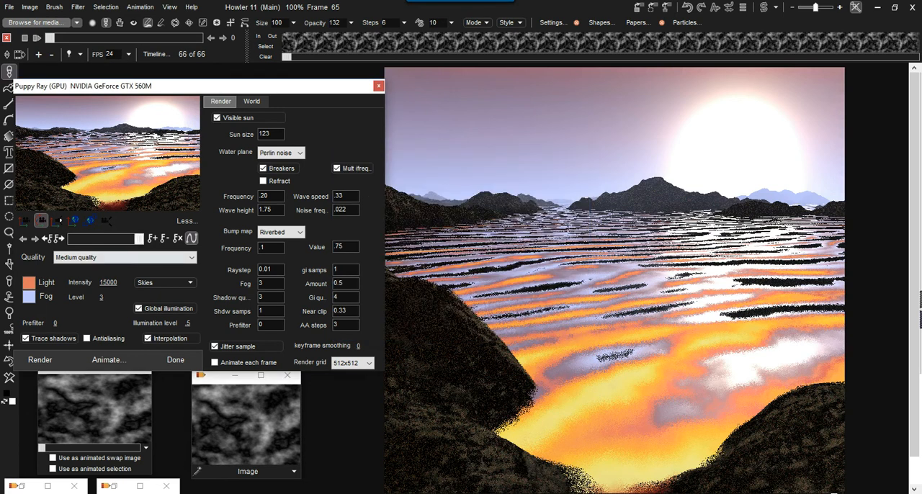
{"action": "left_click", "coordinate": [39, 360]}
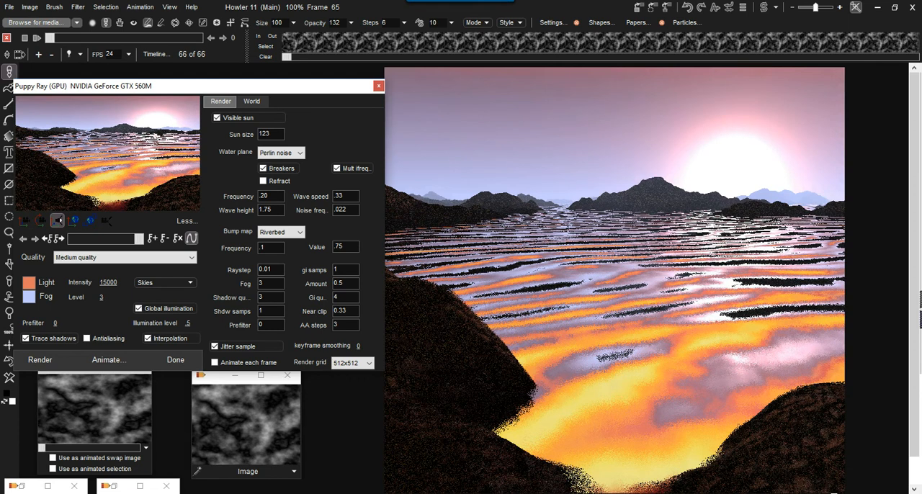
Step: Go back to frame 0 and set the light colour there to green #3CA77B
{"action": "left_click_drag", "start_coordinate": [139, 239], "coordinate": [72, 239]}
{"action": "left_click", "coordinate": [28, 283]}
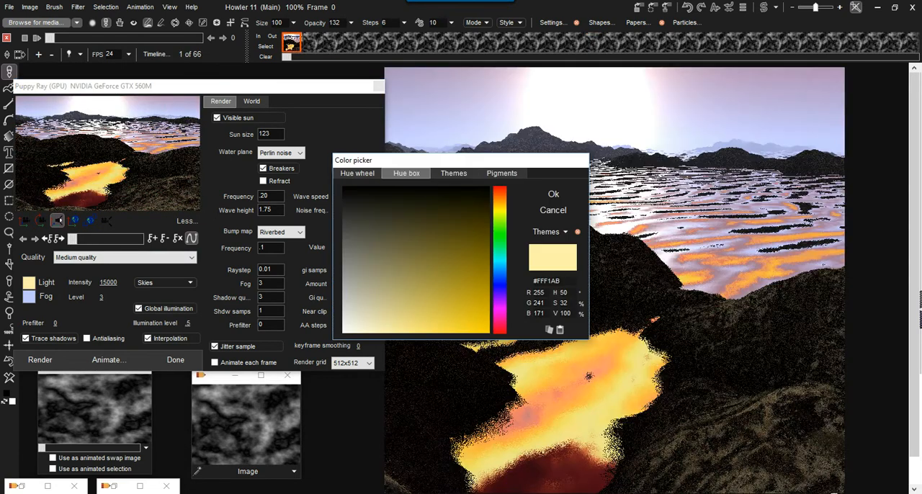
{"action": "left_click", "coordinate": [500, 264]}
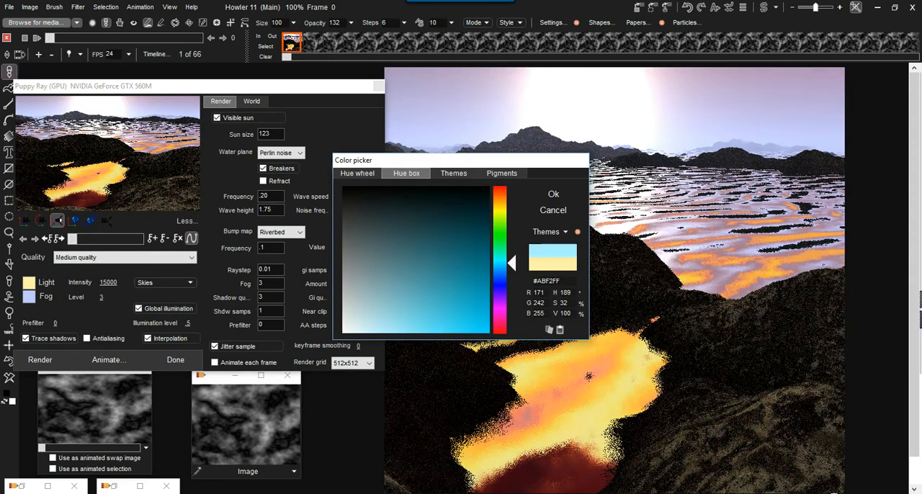
{"action": "left_click_drag", "start_coordinate": [500, 264], "coordinate": [501, 250]}
{"action": "left_click_drag", "start_coordinate": [439, 252], "coordinate": [435, 283]}
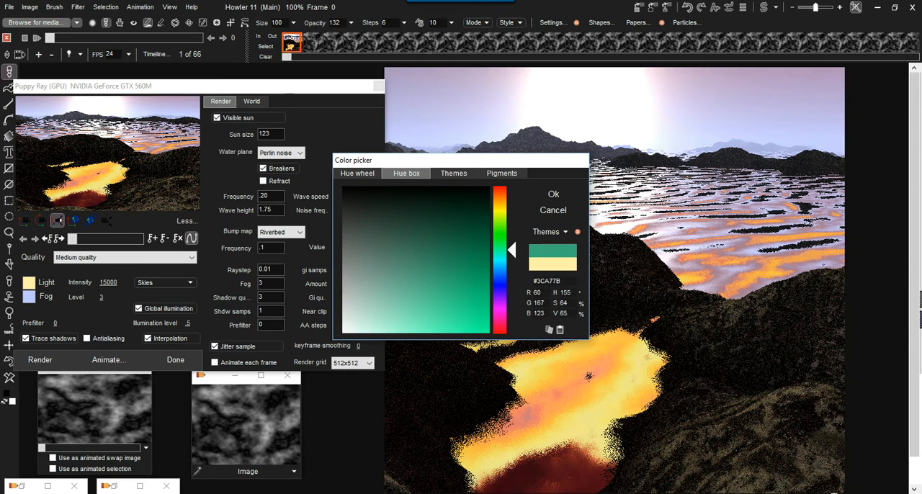
{"action": "left_click", "coordinate": [553, 193]}
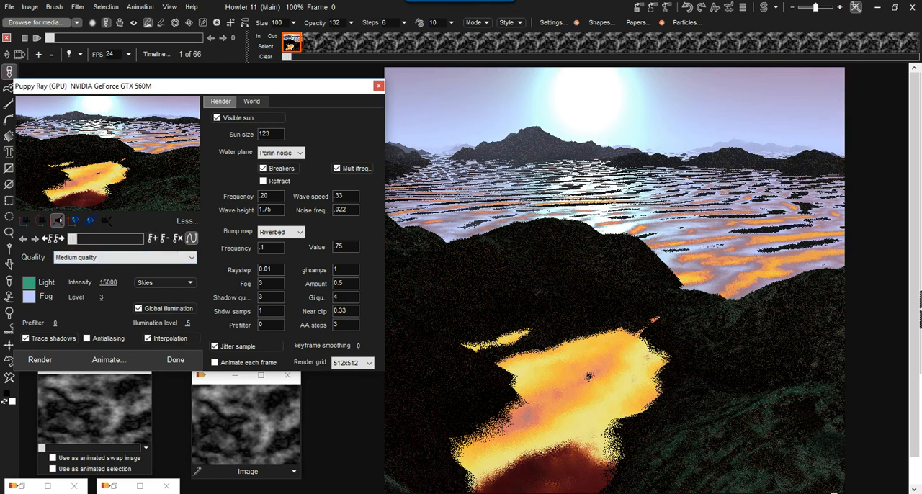
Step: Preview the animated camera and light colour at frames 34 and 52
{"action": "left_click", "coordinate": [108, 238]}
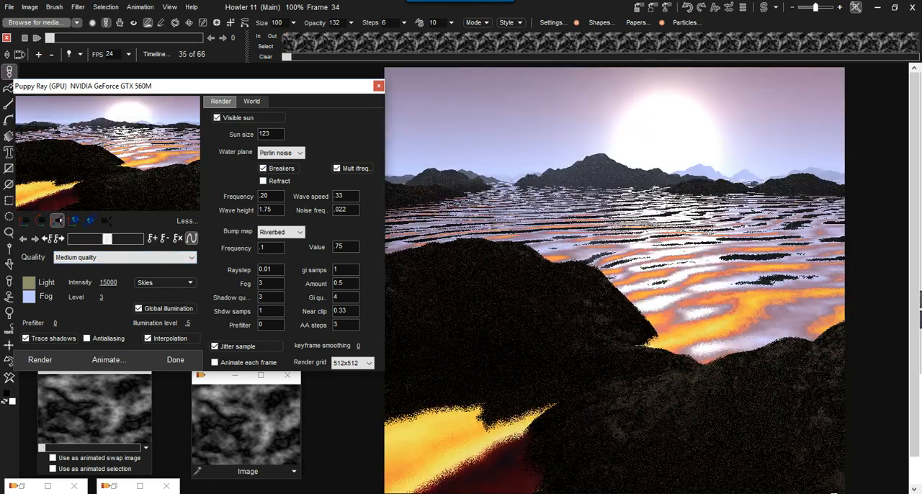
{"action": "left_click_drag", "start_coordinate": [107, 238], "coordinate": [126, 238]}
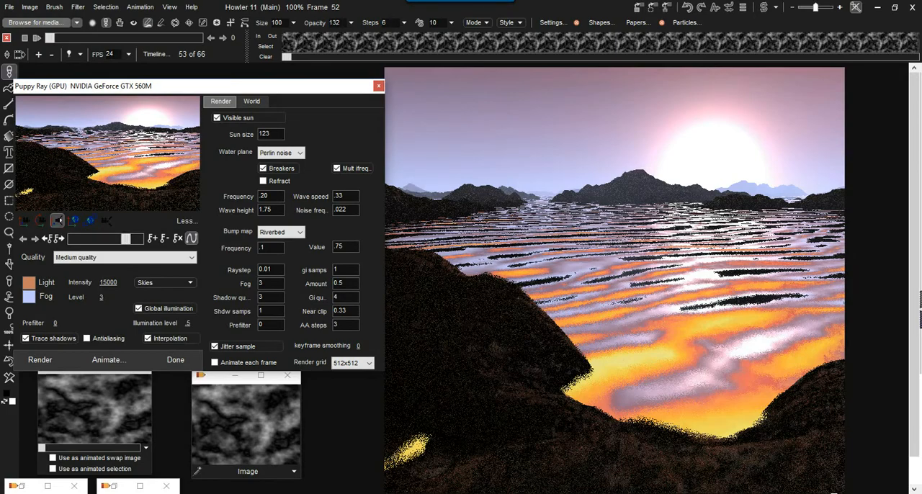